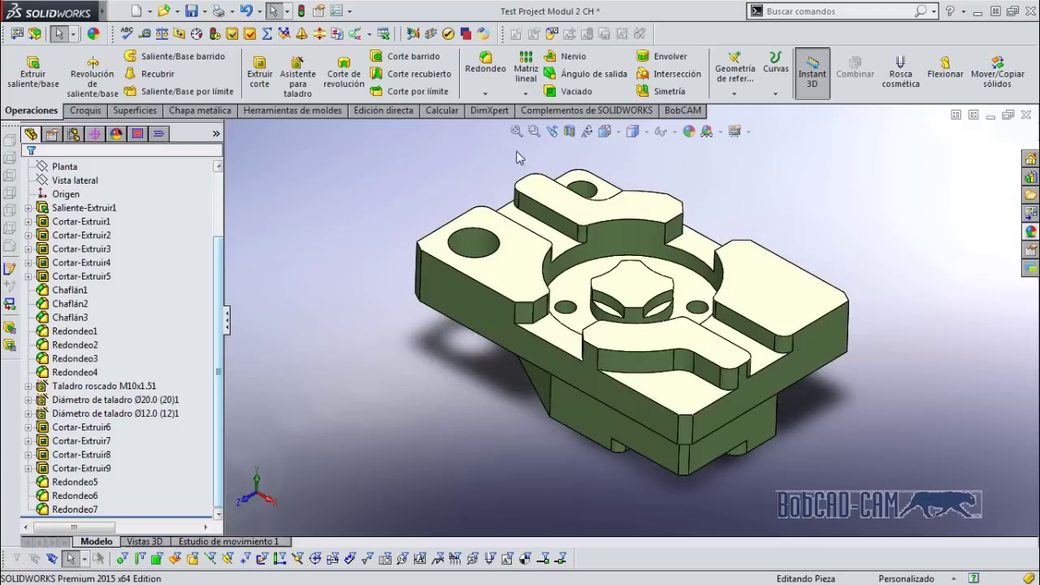
Create a Fresa project on BC_3x_Mill with Caja de Union bounding-box stock
click(681, 111)
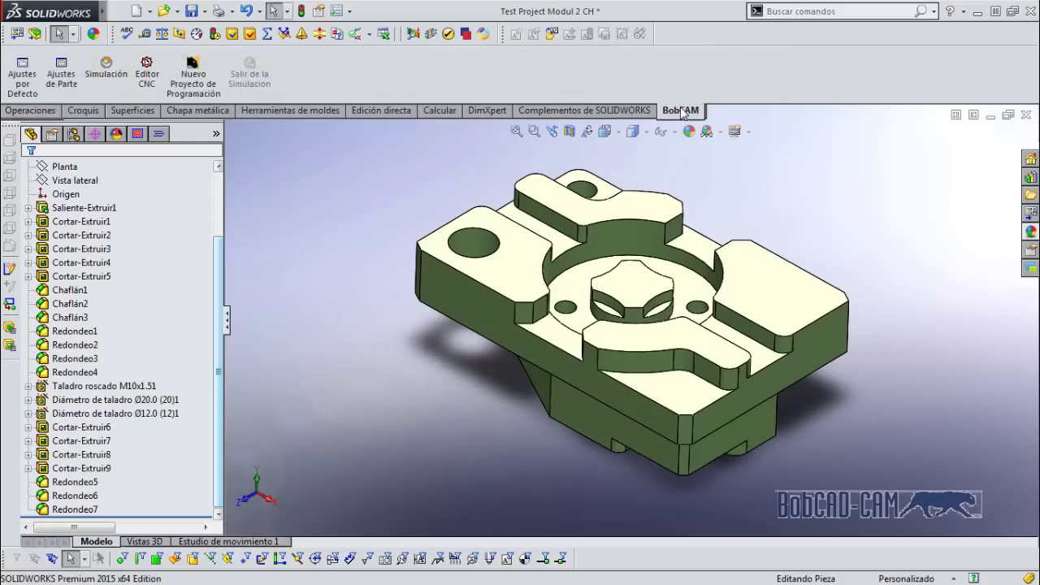
click(192, 65)
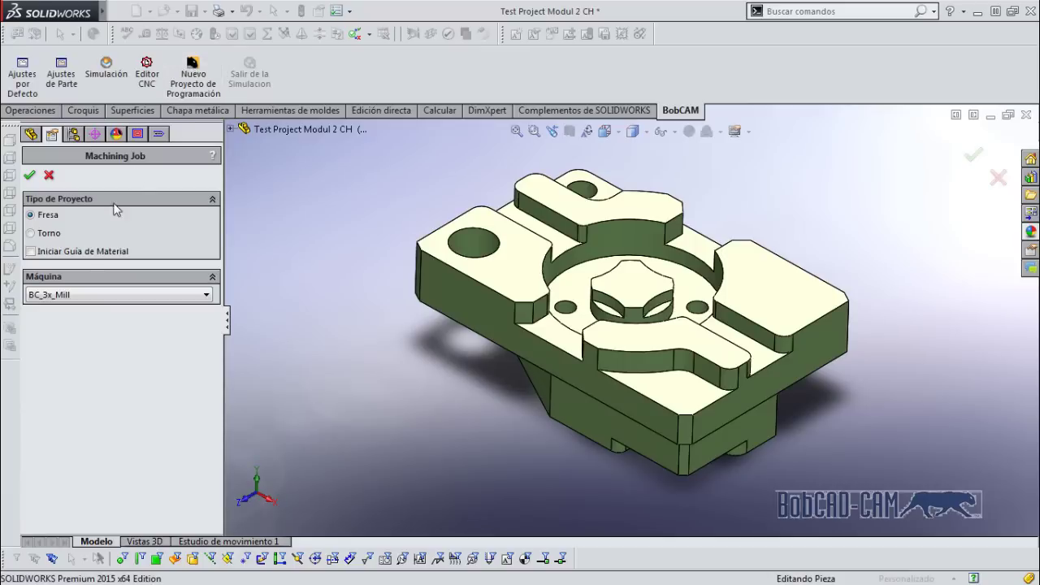
click(30, 175)
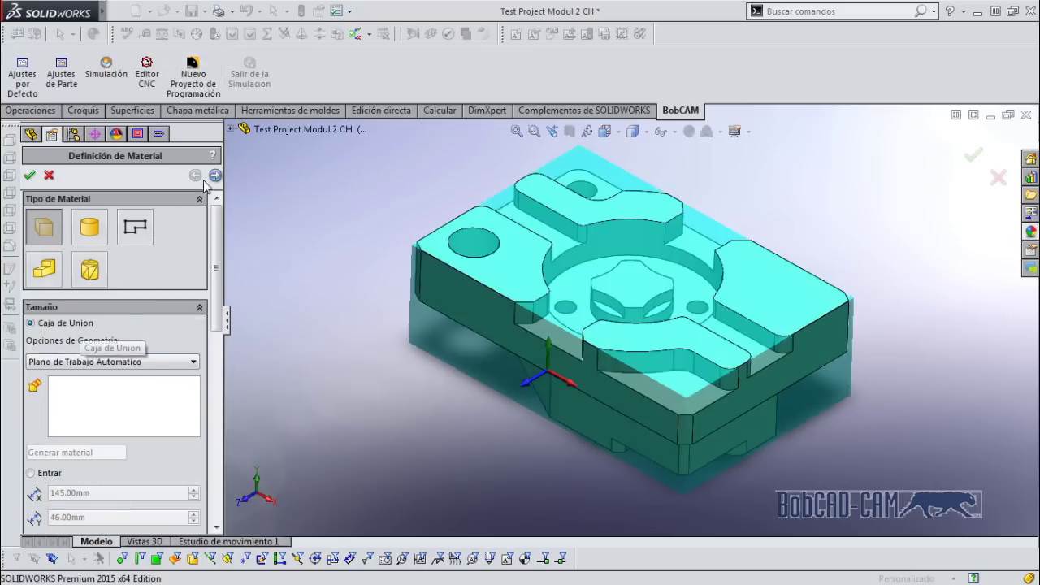
click(215, 174)
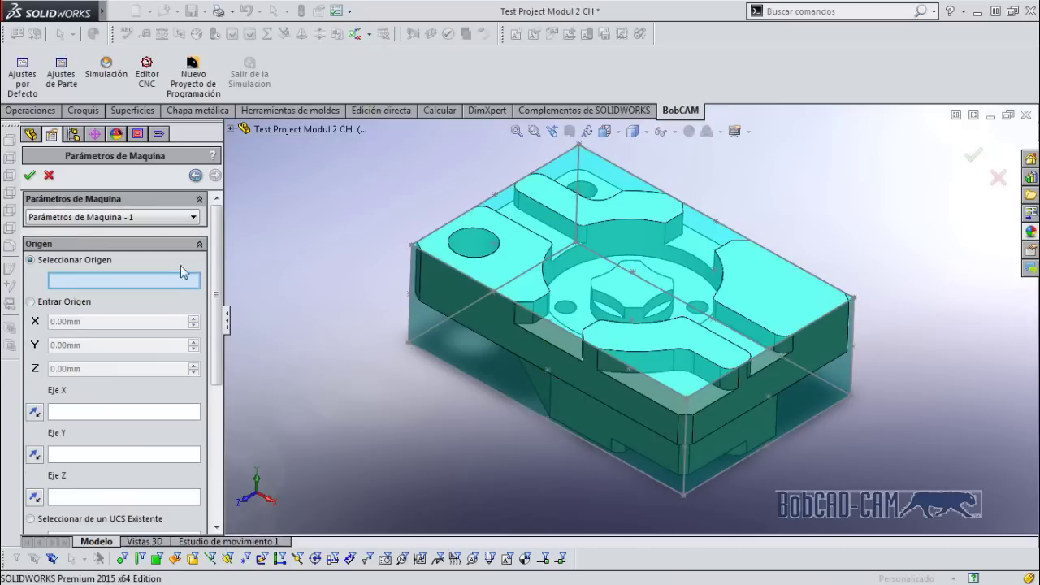
Place the work origin at the part's top-centre point with Z along Línea4 and confirm
click(634, 274)
click(66, 499)
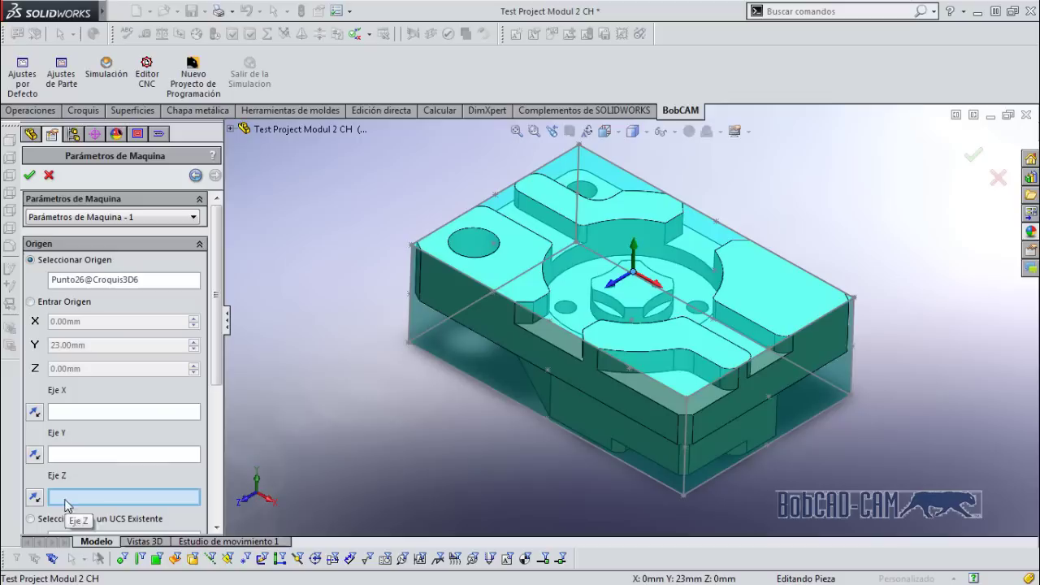
click(409, 318)
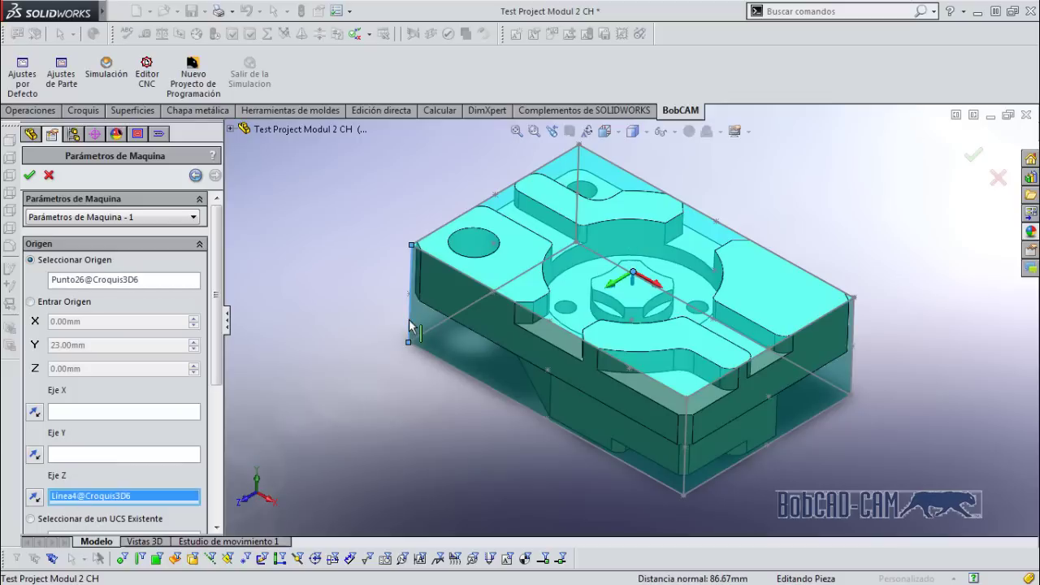
click(34, 453)
click(29, 176)
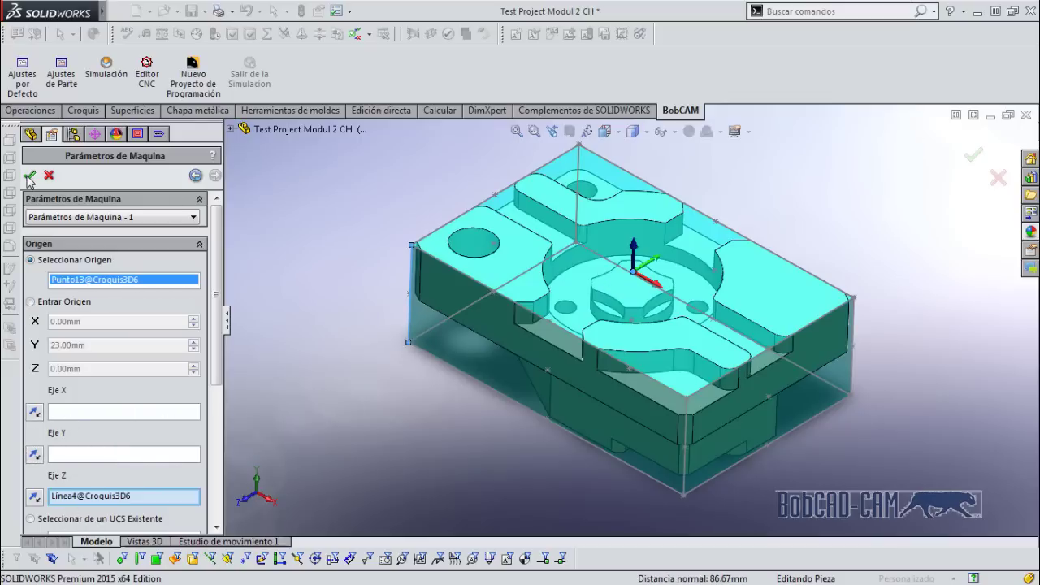
click(30, 176)
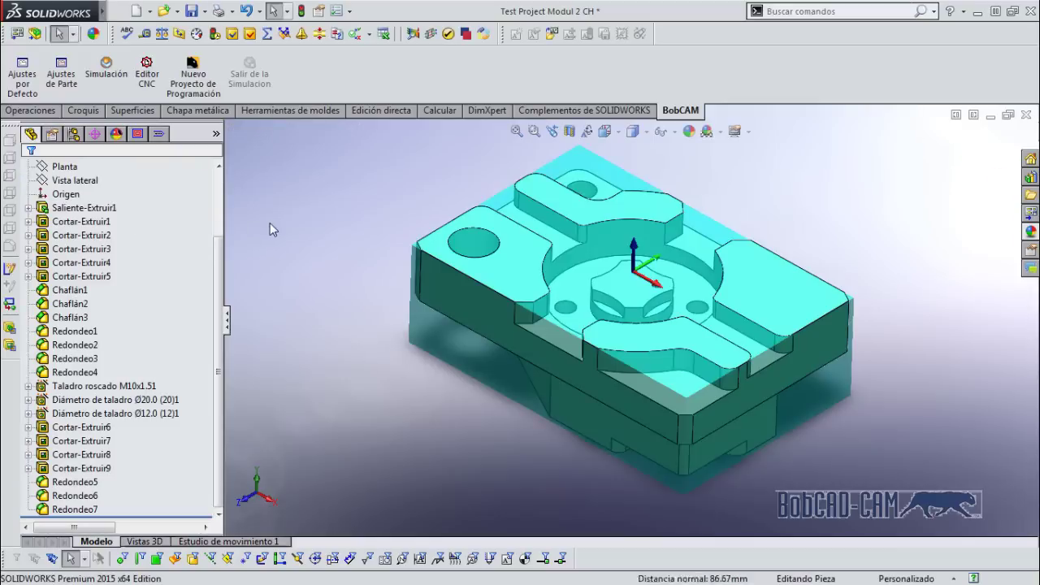
Add a Fresa 3 Ejes feature under Parámetros de Maquina and begin geometry selection
click(142, 140)
right_click(111, 219)
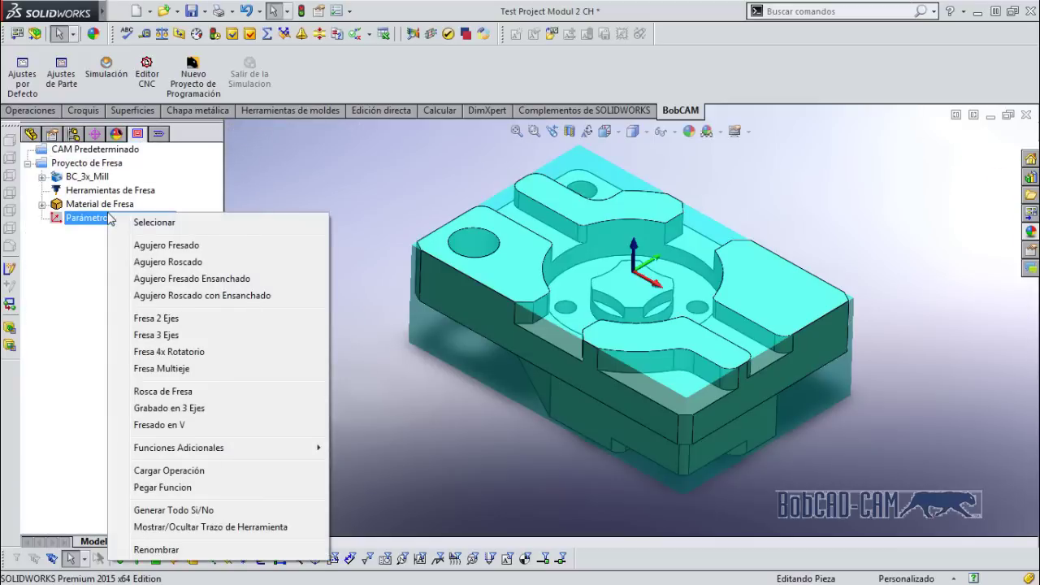
click(184, 337)
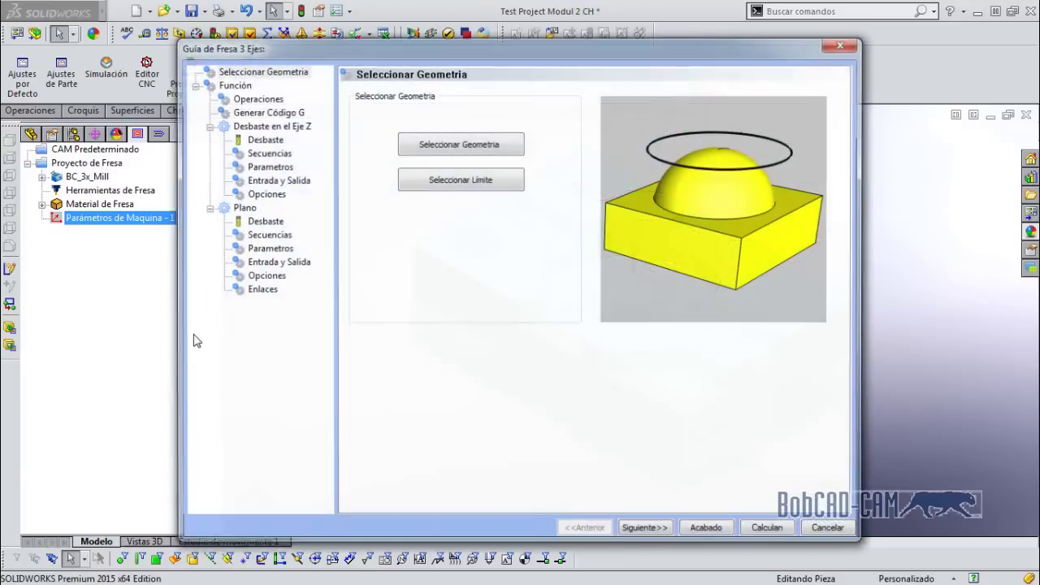
click(458, 151)
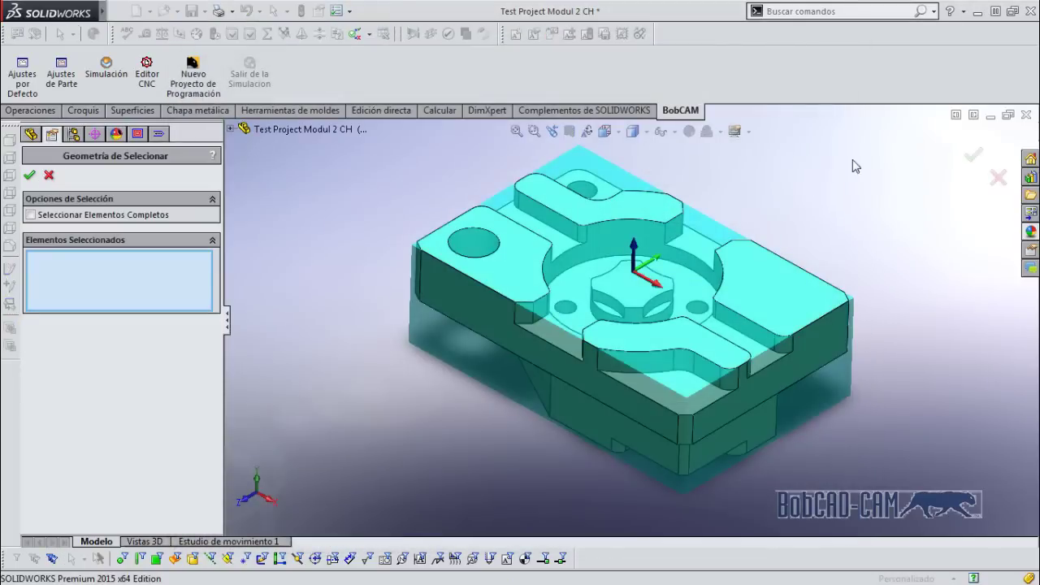
Replace the picked faces with the entire part body as the machining geometry
click(557, 290)
click(569, 313)
click(558, 332)
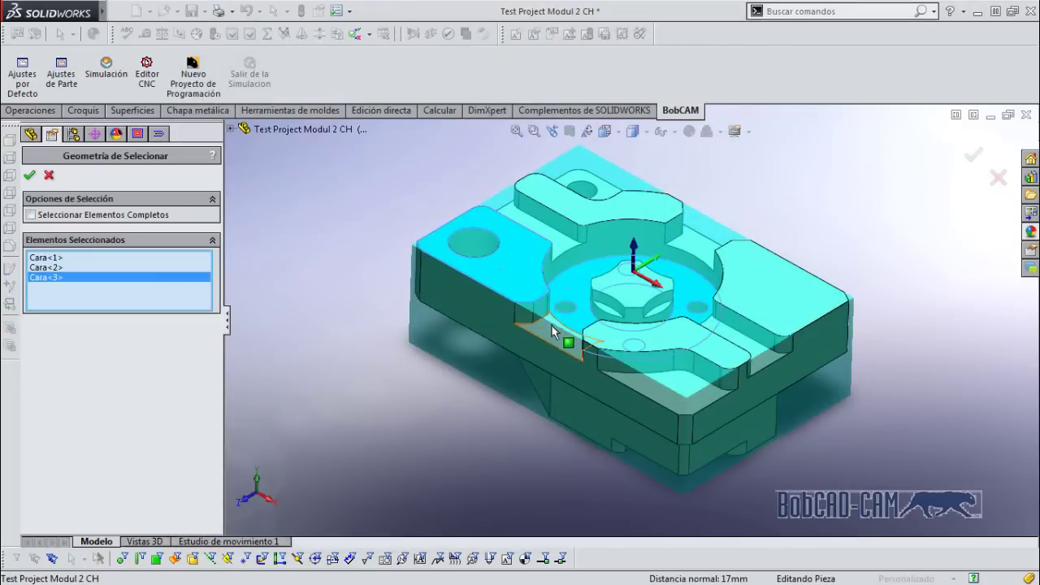
right_click(147, 269)
click(203, 280)
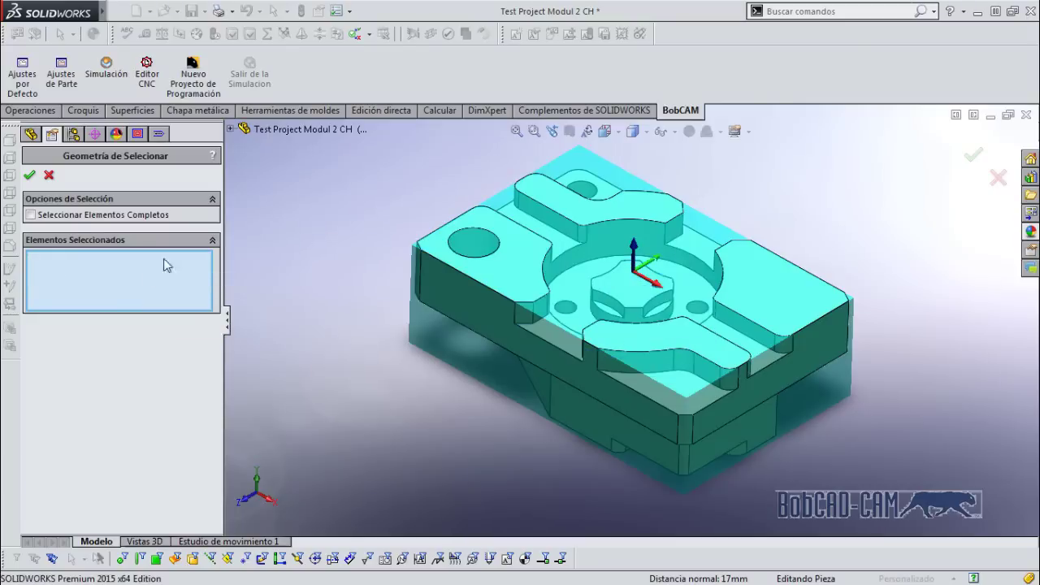
click(31, 216)
click(512, 300)
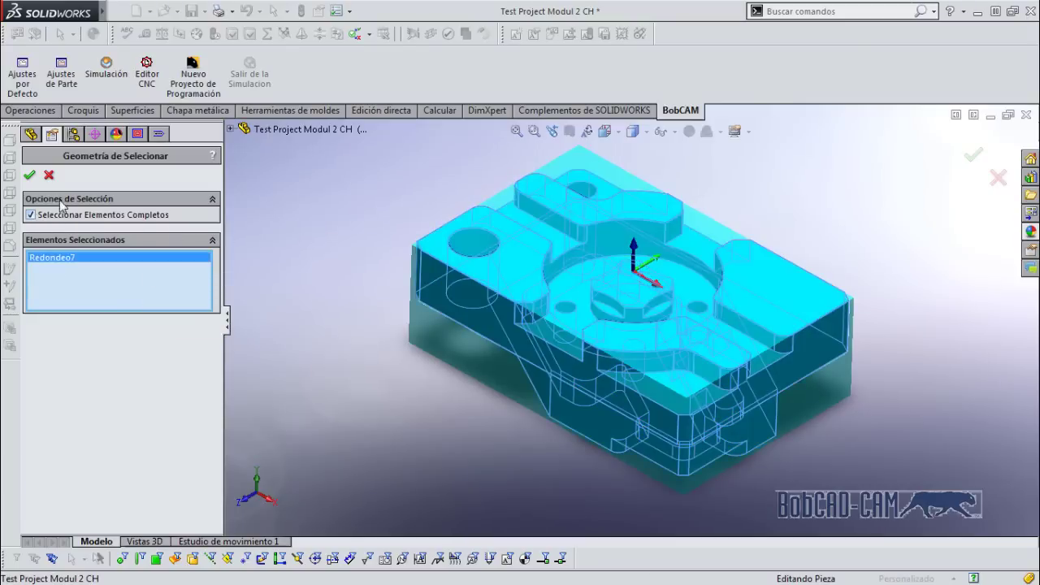
click(30, 175)
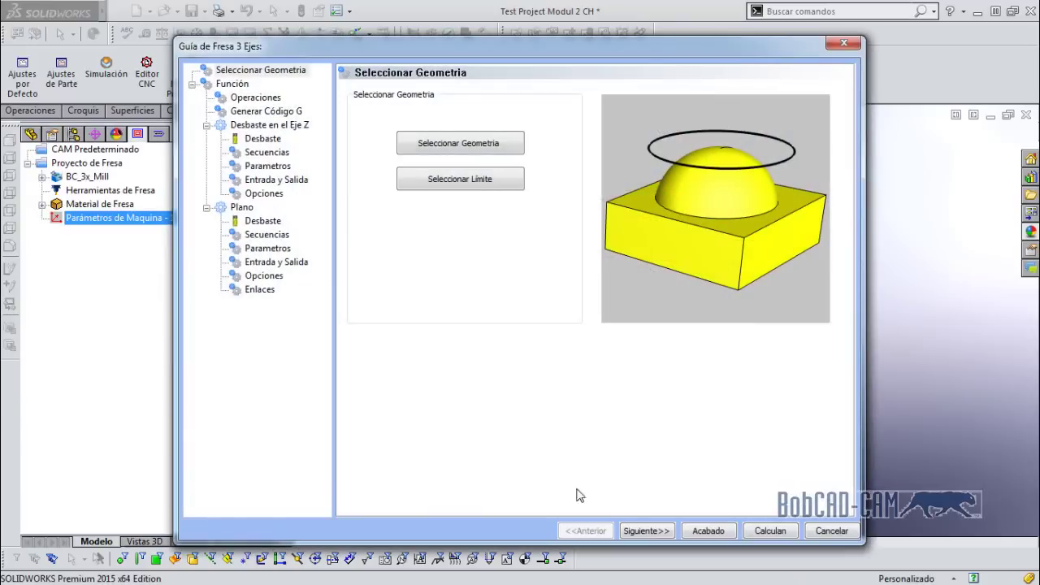
Remove the default Z roughing and Plano operations
click(646, 531)
click(647, 531)
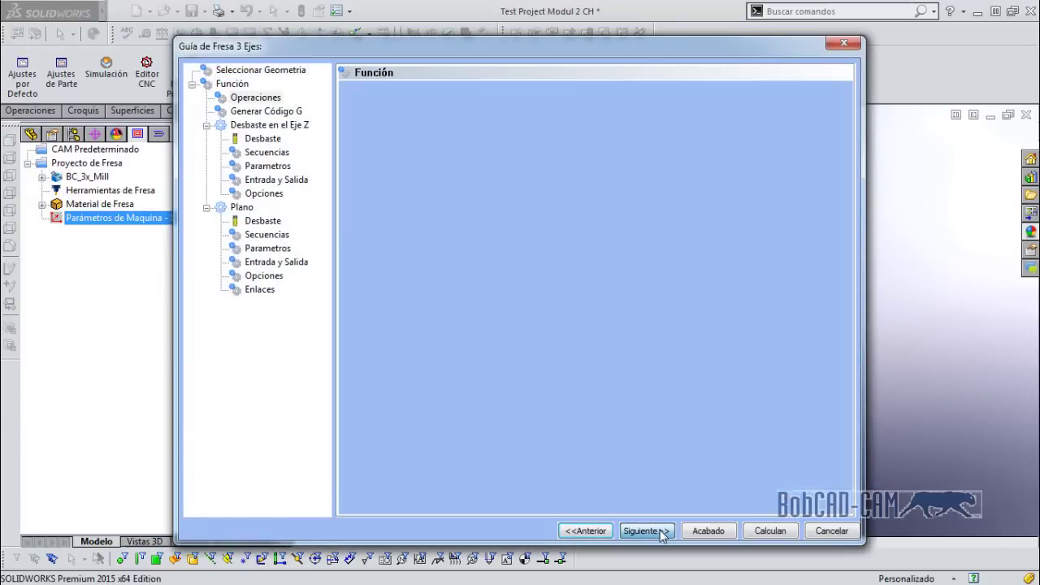
click(379, 474)
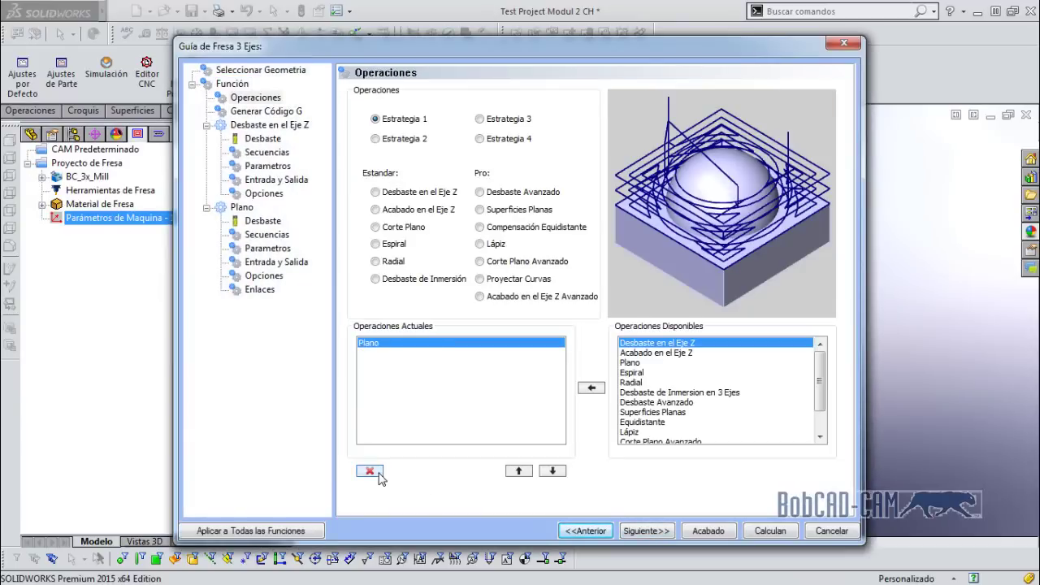
click(376, 473)
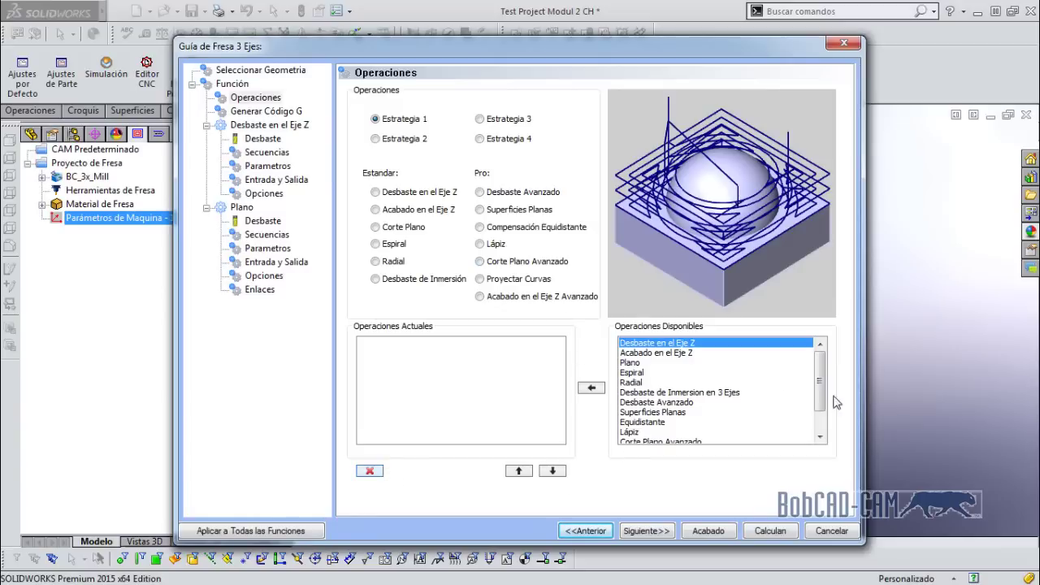
Add Desbaste Avanzado, Acabado en el Eje Z and Superficies Planas operations
click(653, 424)
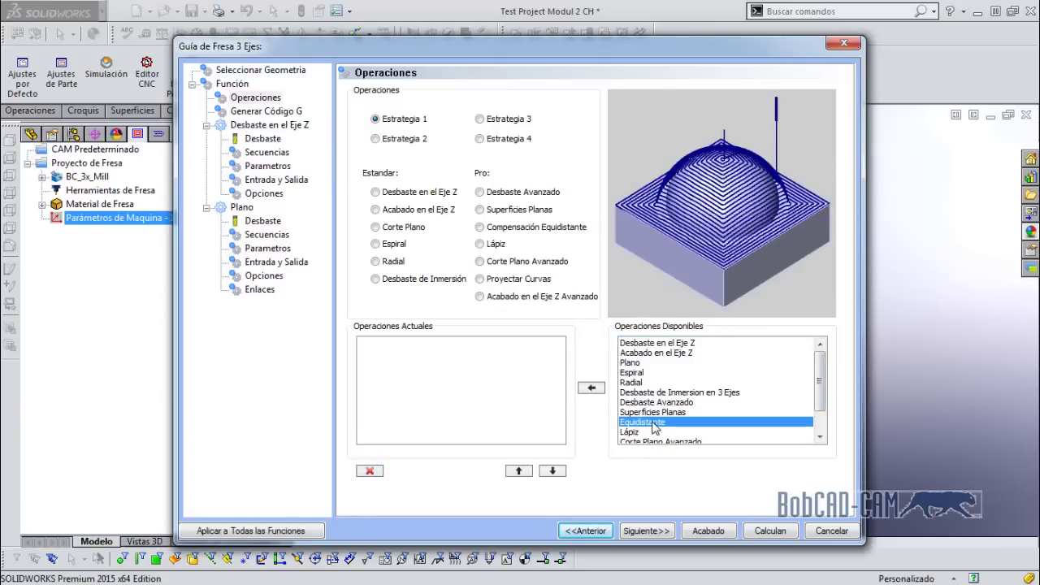
click(664, 403)
click(591, 389)
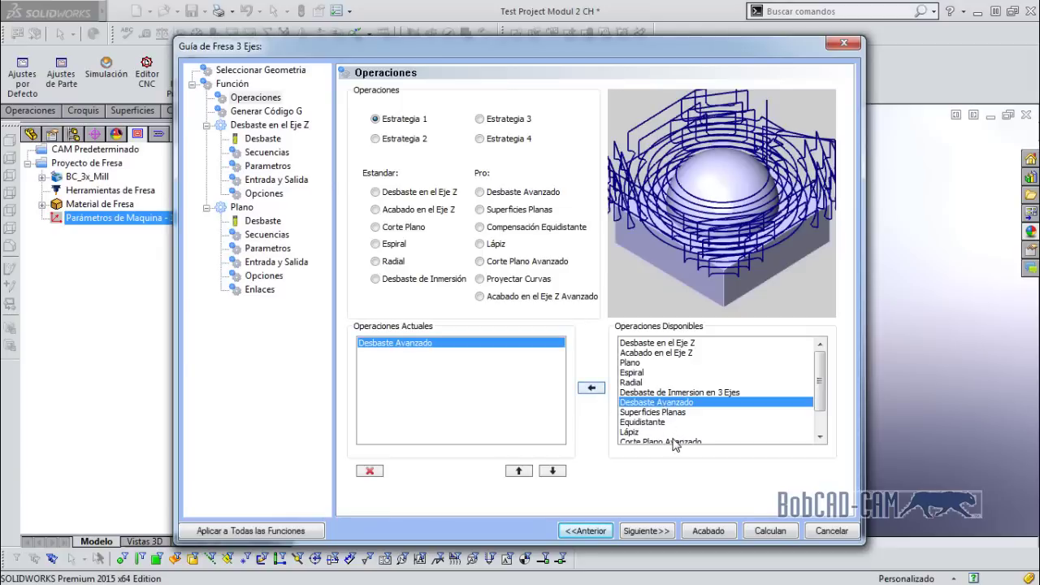
click(664, 354)
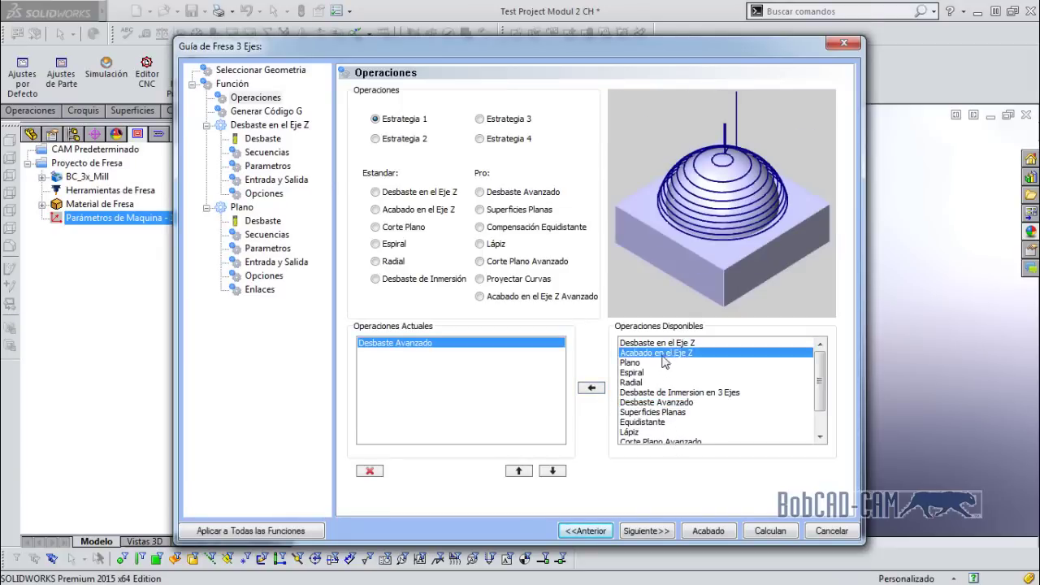
click(593, 389)
click(661, 412)
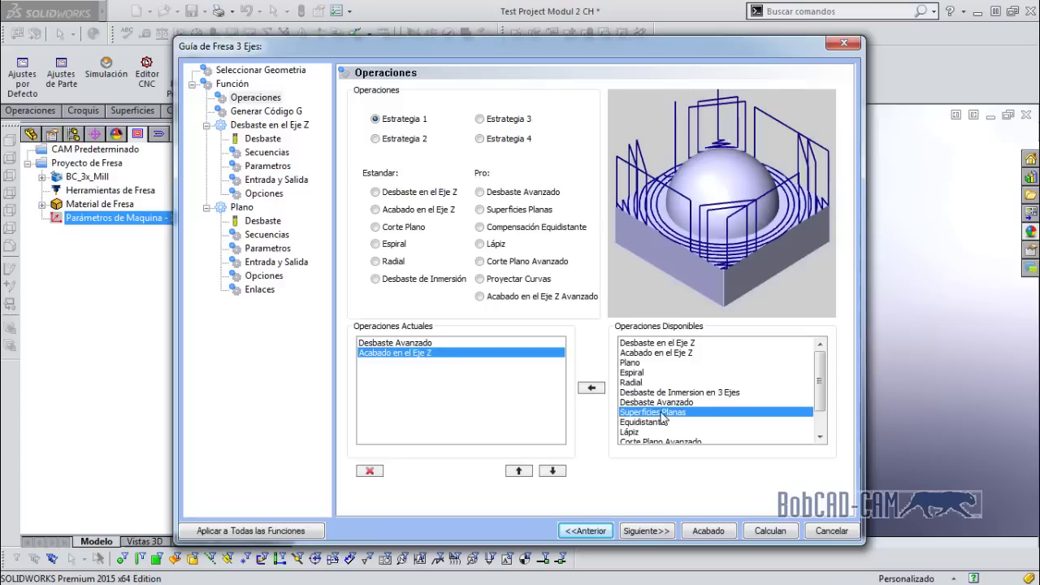
click(592, 389)
Review the three operations' toolpath previews and continue
click(468, 343)
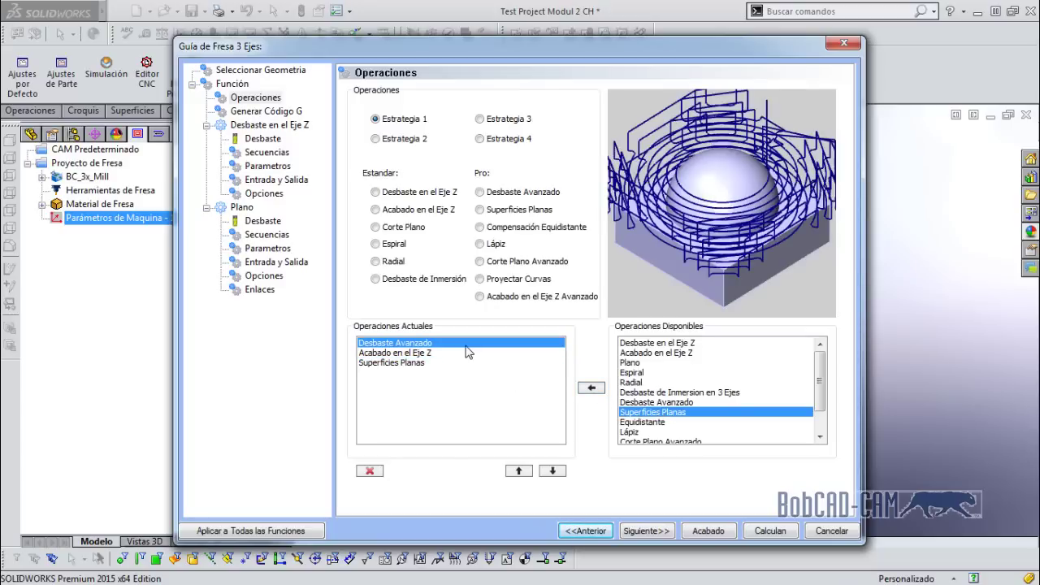
click(471, 354)
click(472, 363)
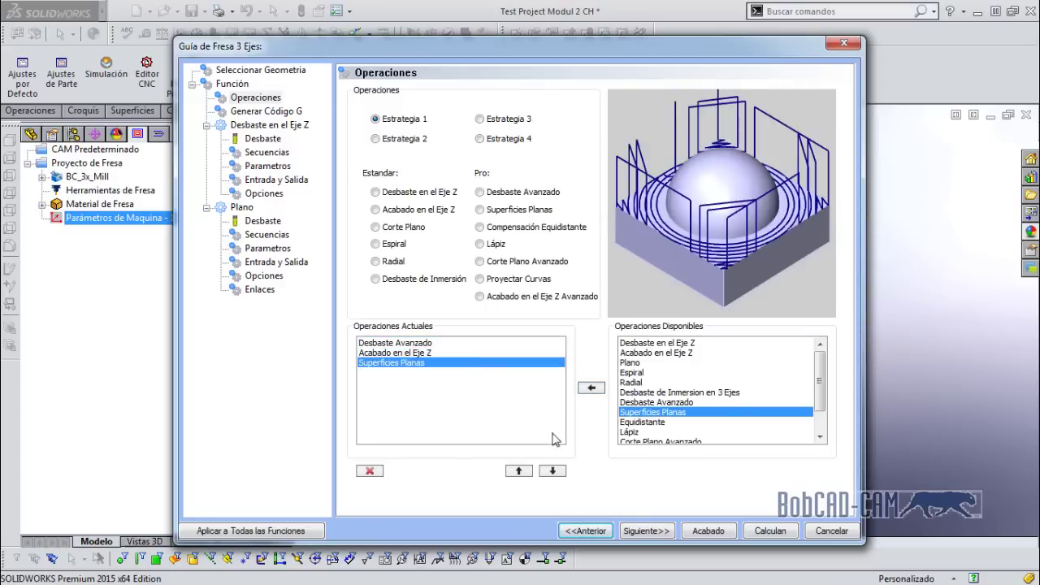
click(659, 536)
Give the roughing tool a 10 diameter and 0 corner radius, cutting Zig Zag
click(659, 536)
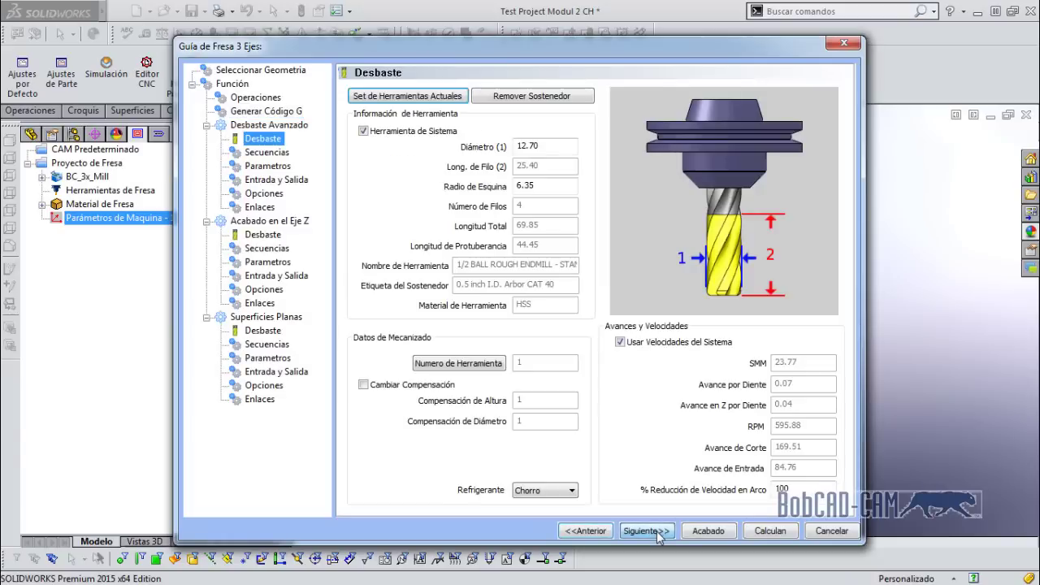
click(518, 146)
double_click(517, 146)
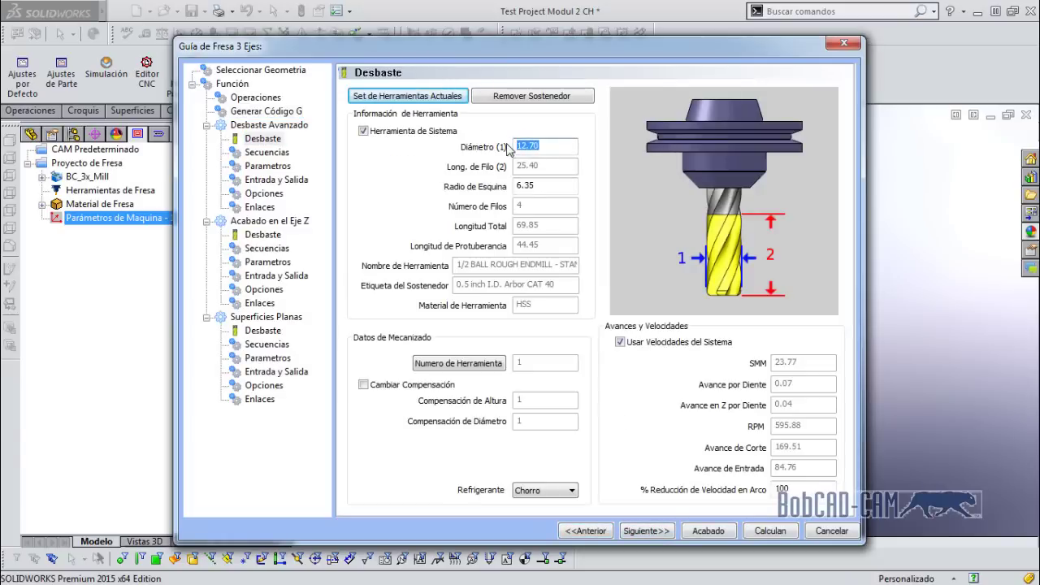
text(10)
double_click(558, 185)
text(0)
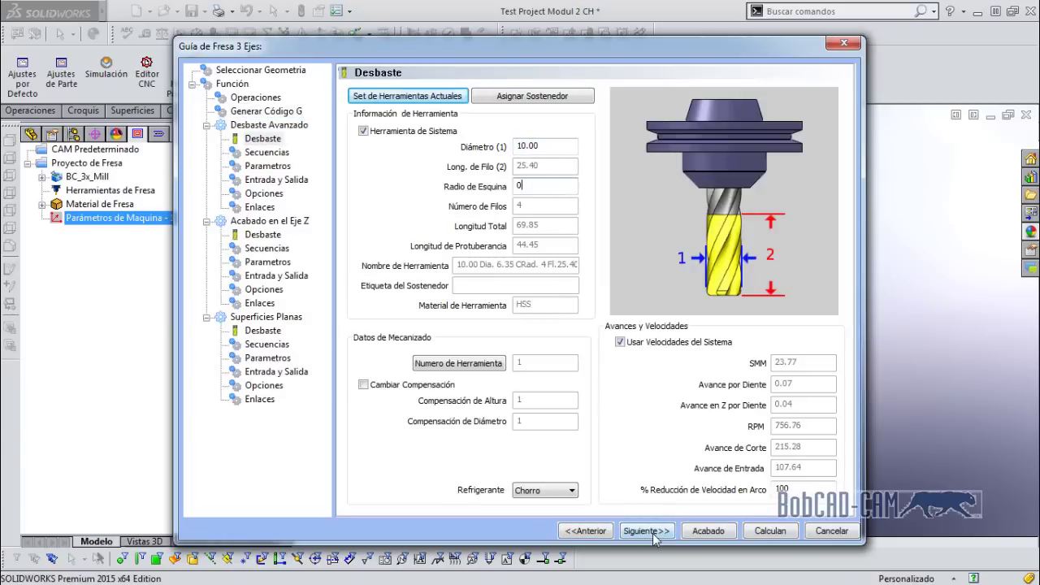
click(655, 532)
click(378, 283)
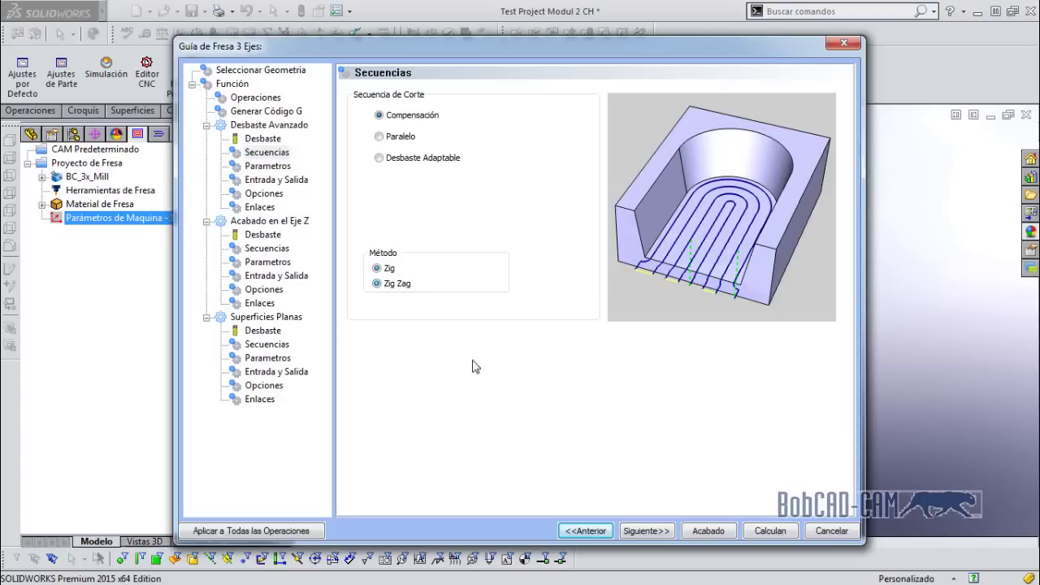
Set 2.00 cut depth, 5.00 stepover, 0.30 XYZ stock and a user-defined −24 work bottom
click(662, 535)
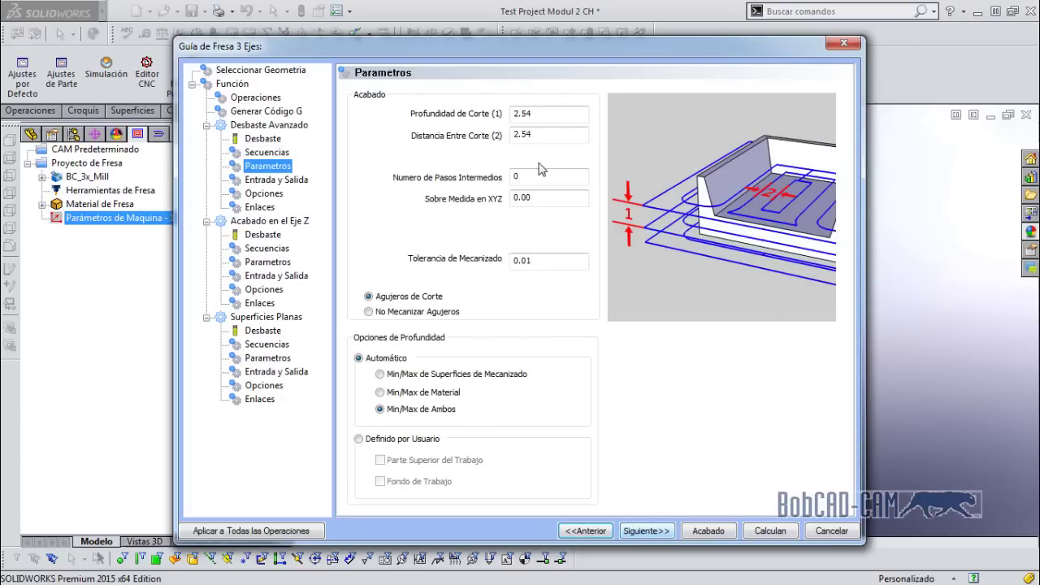
key(Tab)
text(2)
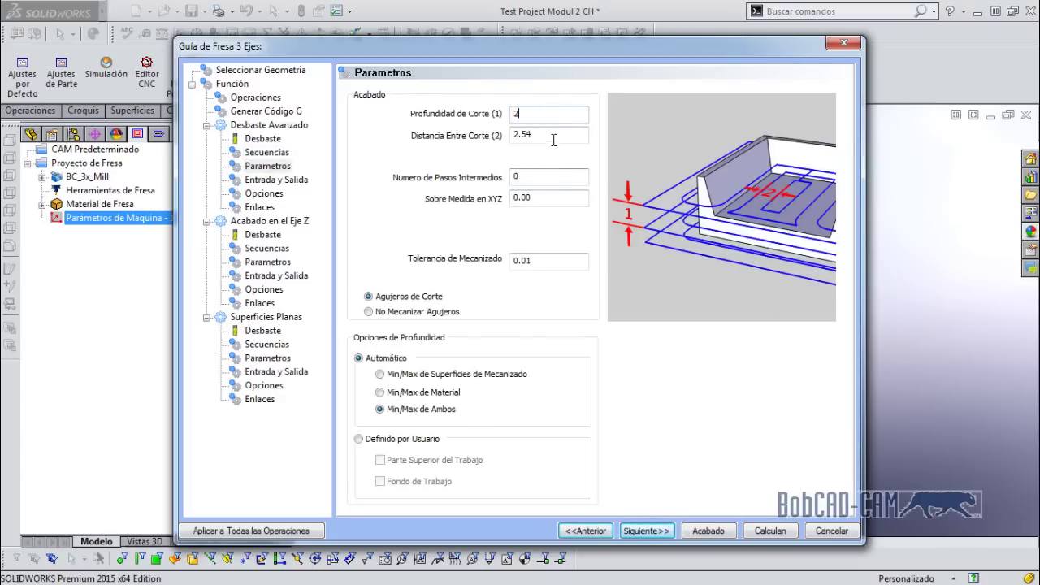
key(Tab)
text(5)
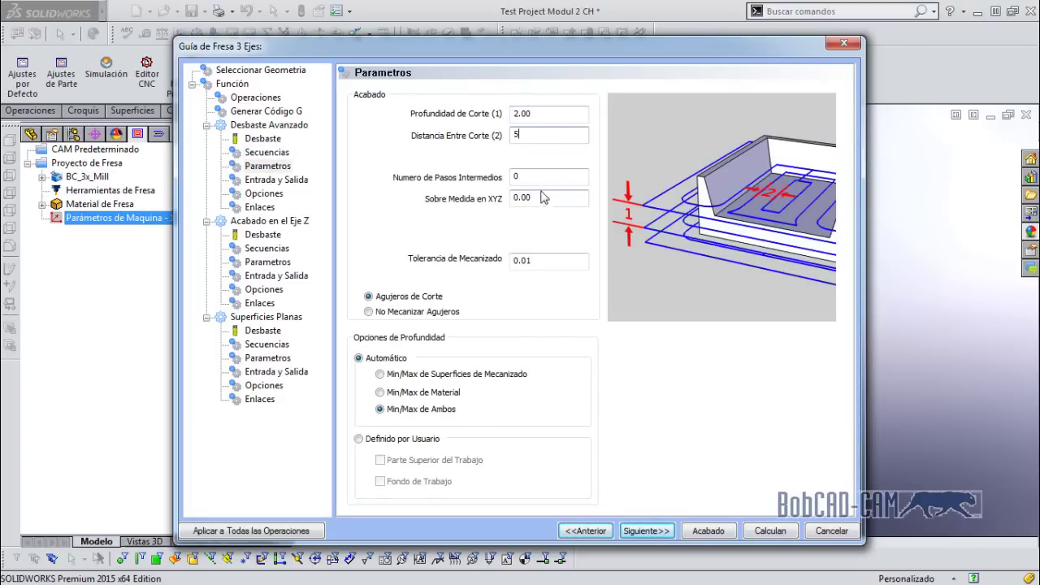
click(550, 200)
text(.3)
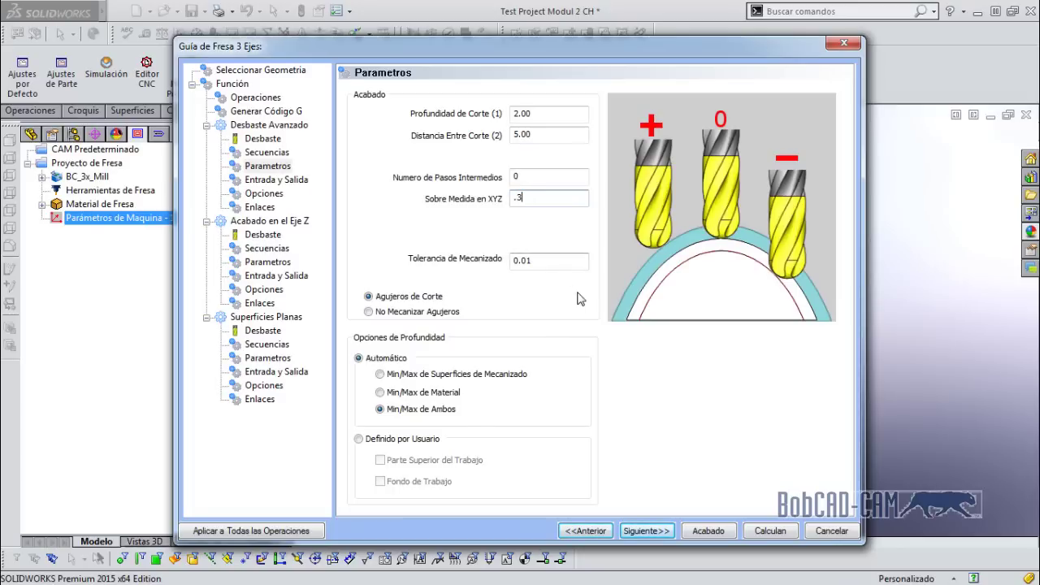
click(359, 439)
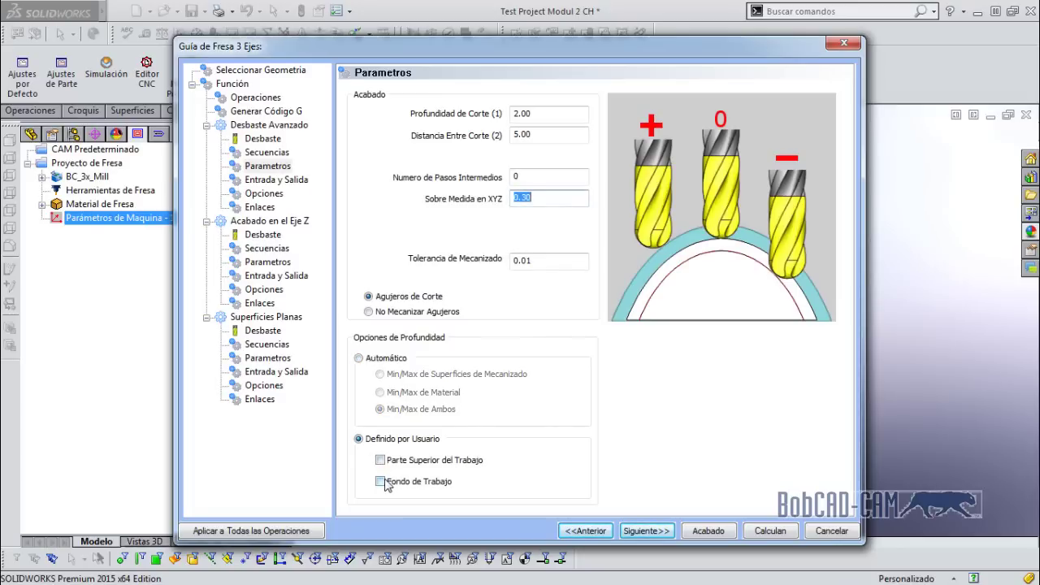
click(382, 482)
text(-24)
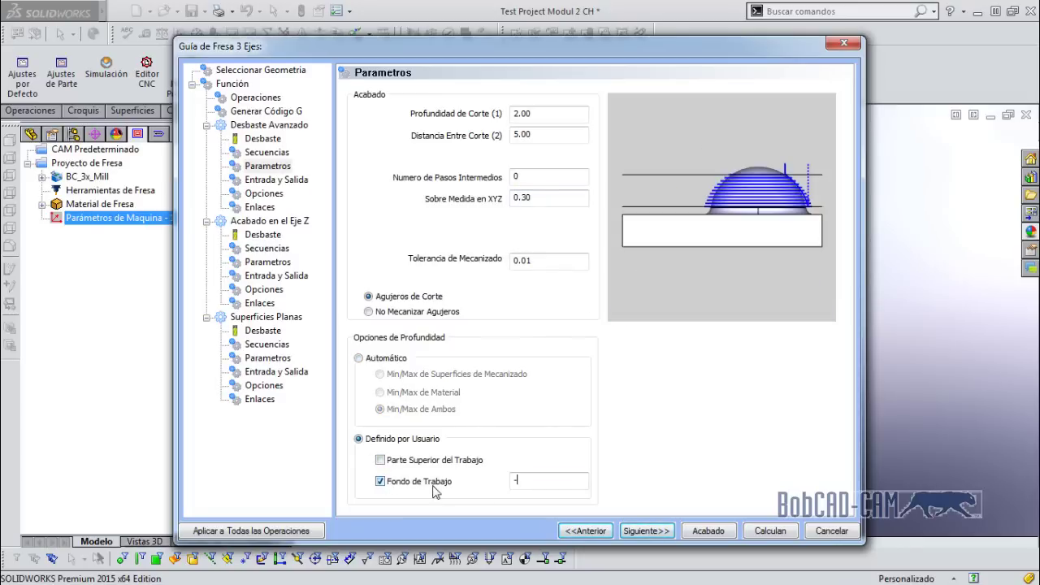
Enable Espacios Planos flat-area machining for the roughing and advance past linking
click(659, 537)
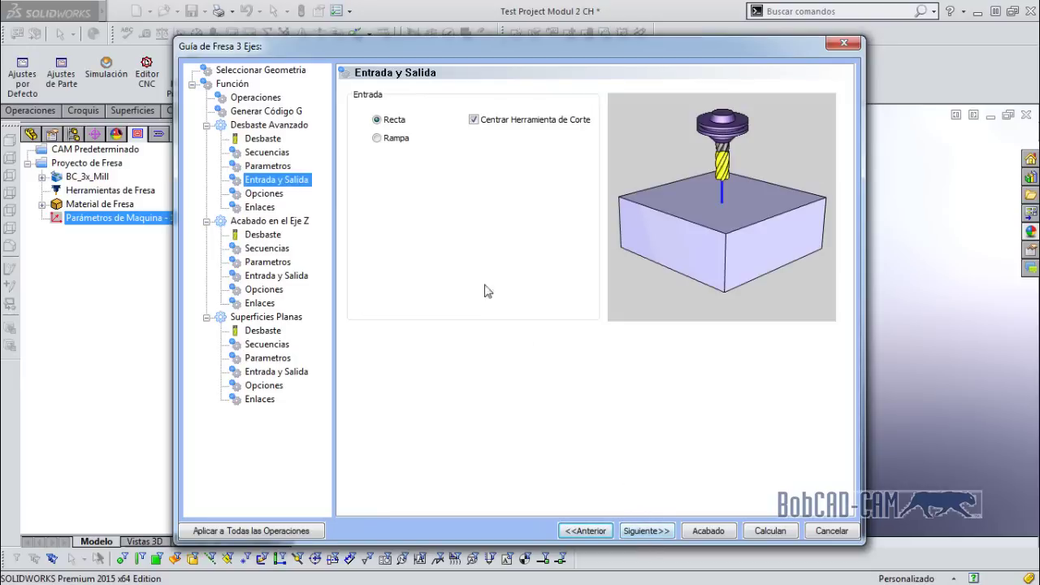
click(396, 140)
click(639, 531)
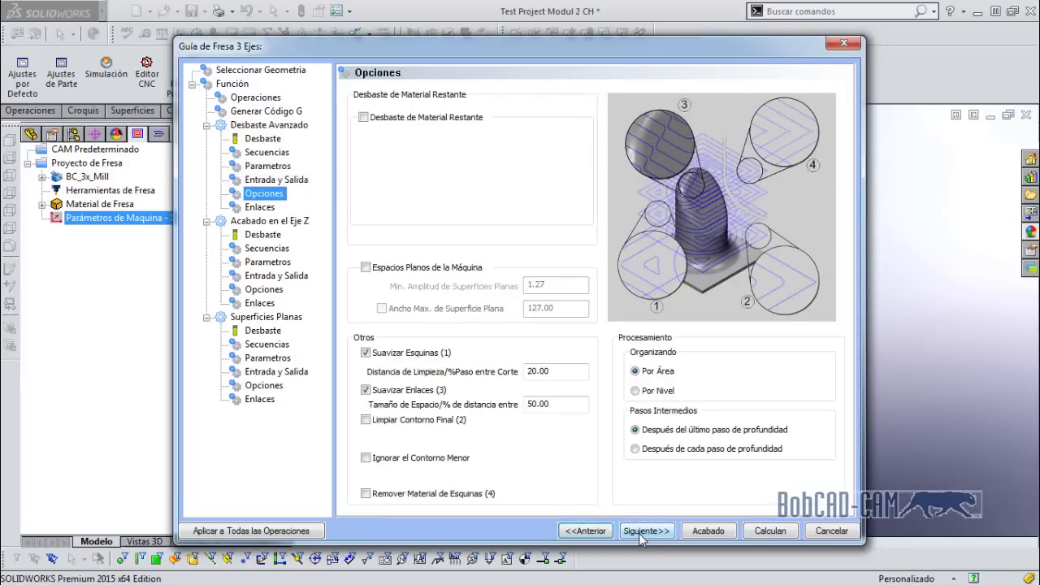
click(432, 268)
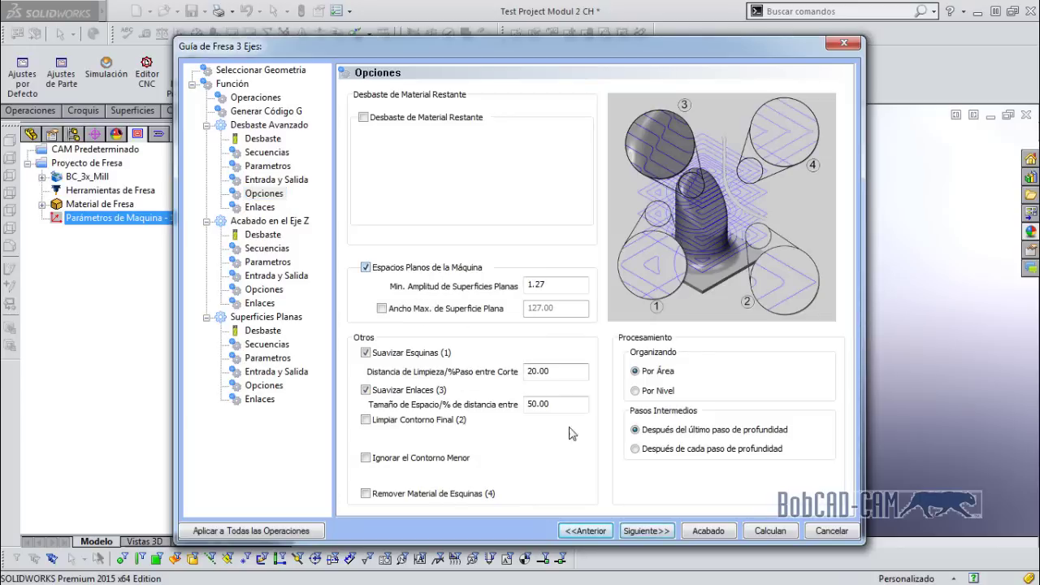
click(655, 533)
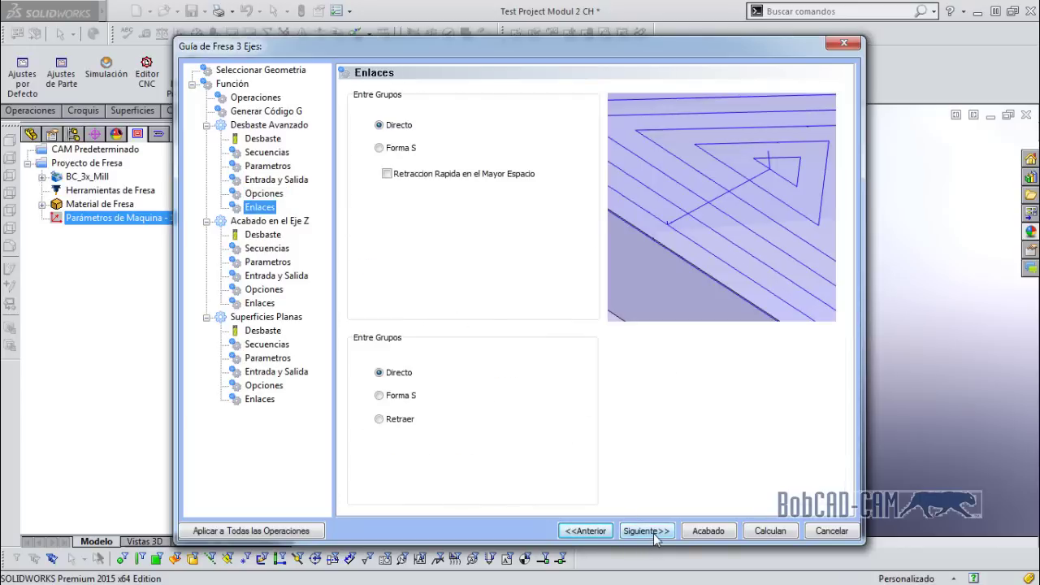
click(655, 535)
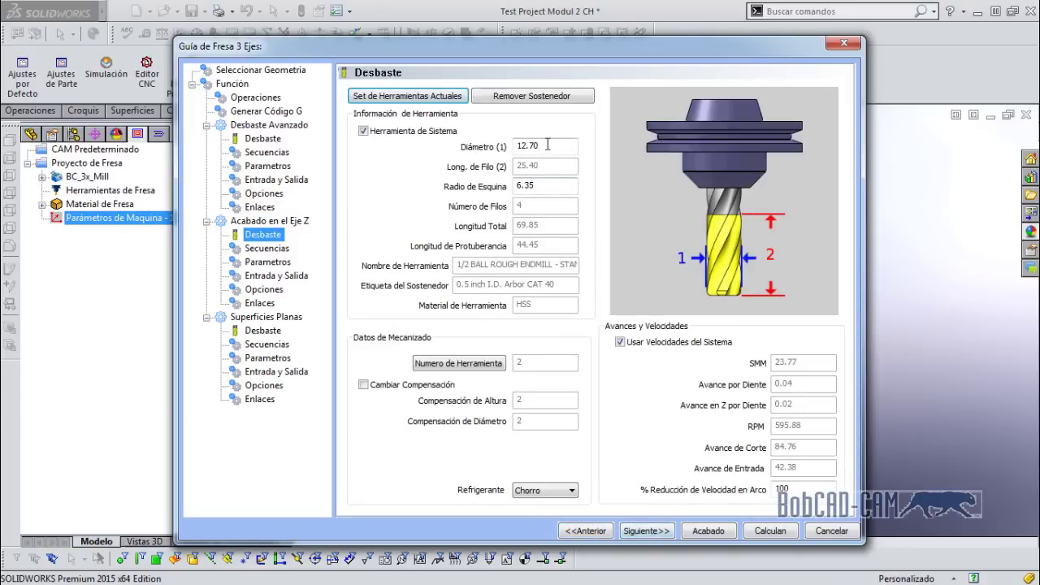
Give the Z-finish tool an 8 diameter and 0 corner radius
double_click(547, 145)
text(8)
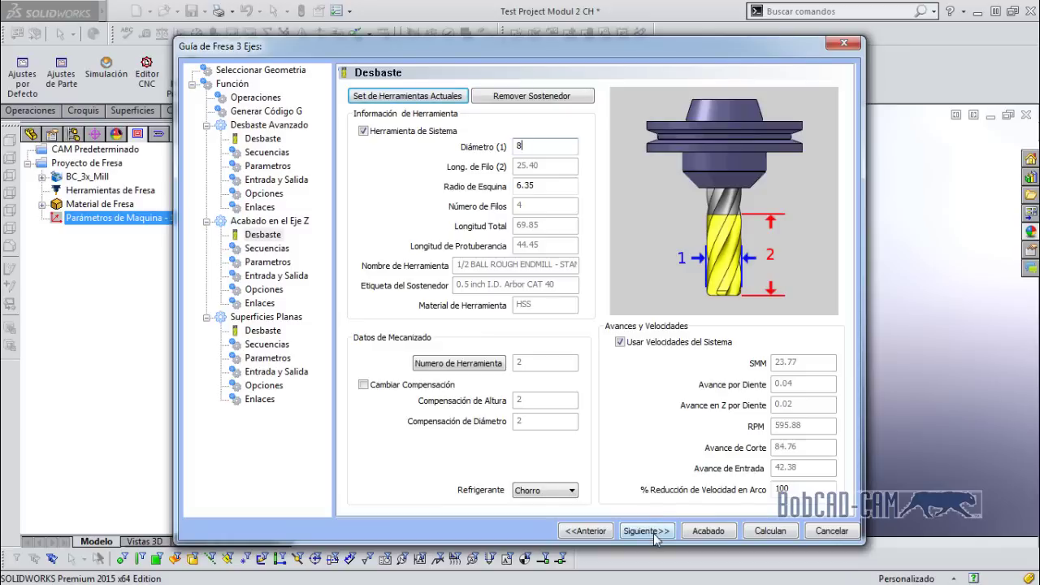
double_click(548, 183)
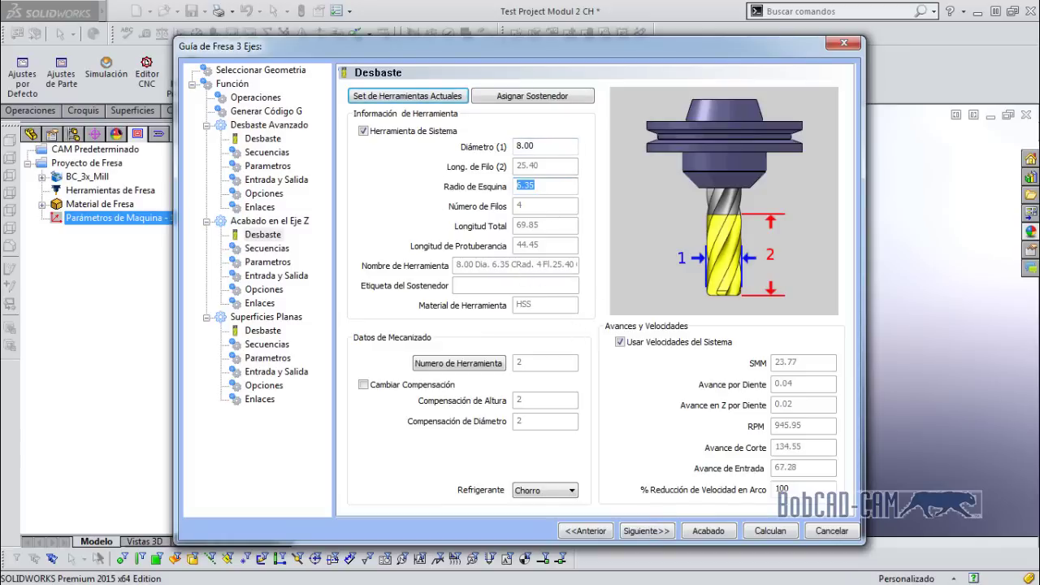
text(0)
Set the Z-finish to a 2.00 cut depth with a user-defined −24 work bottom
click(648, 533)
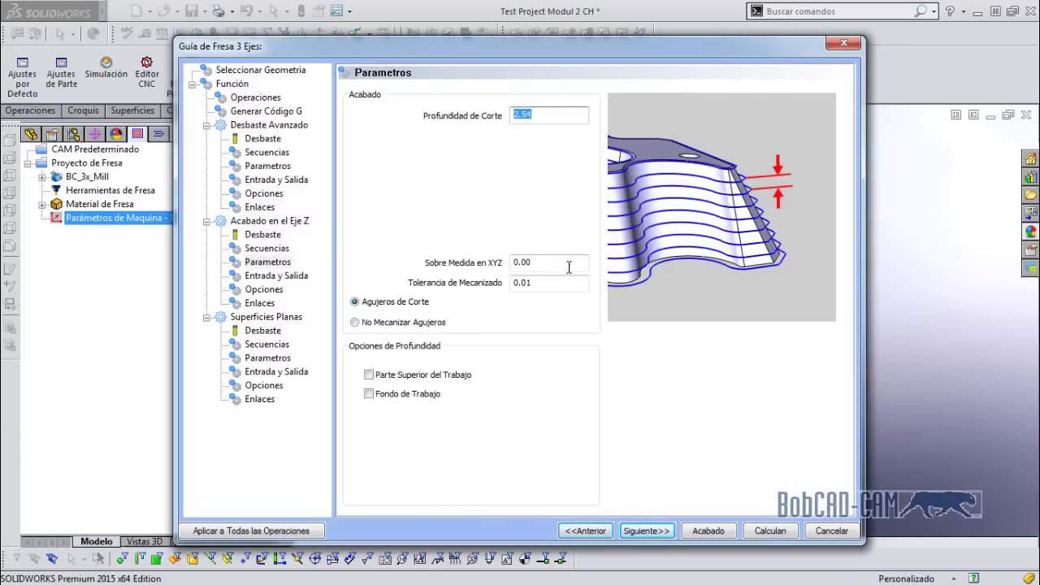
text(2)
click(398, 396)
double_click(538, 393)
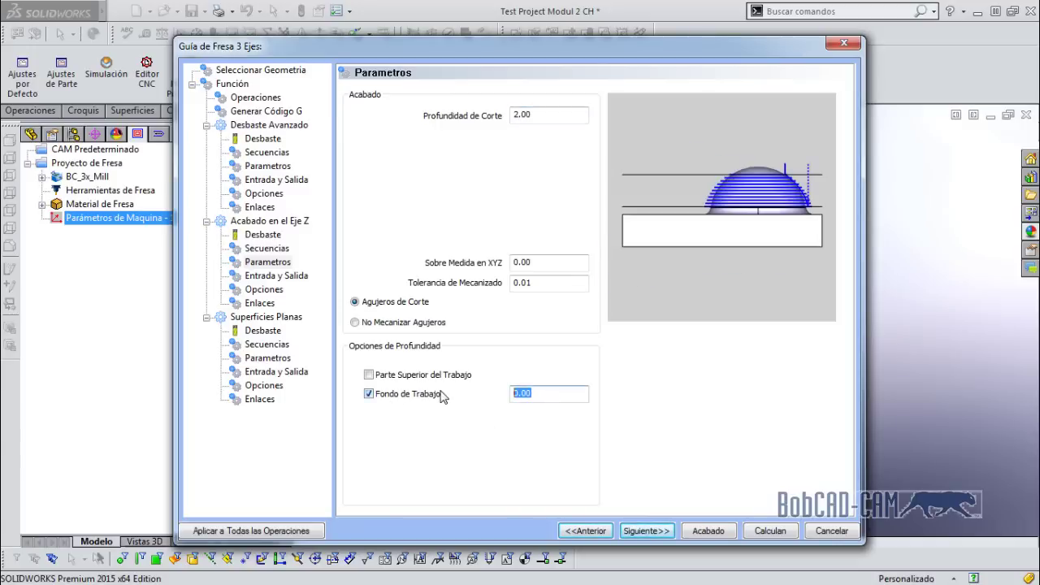
text(24)
click(650, 531)
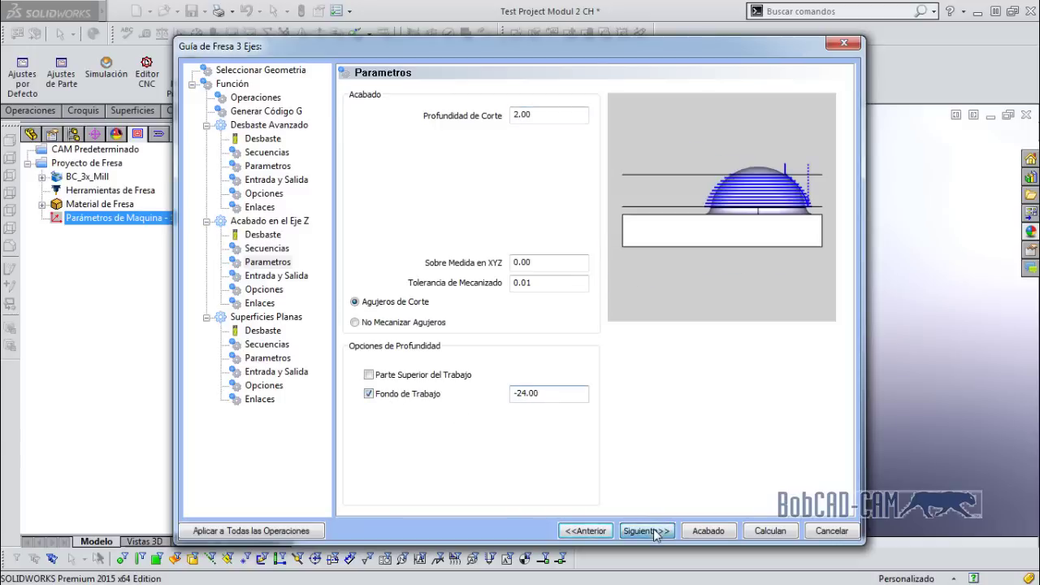
click(655, 530)
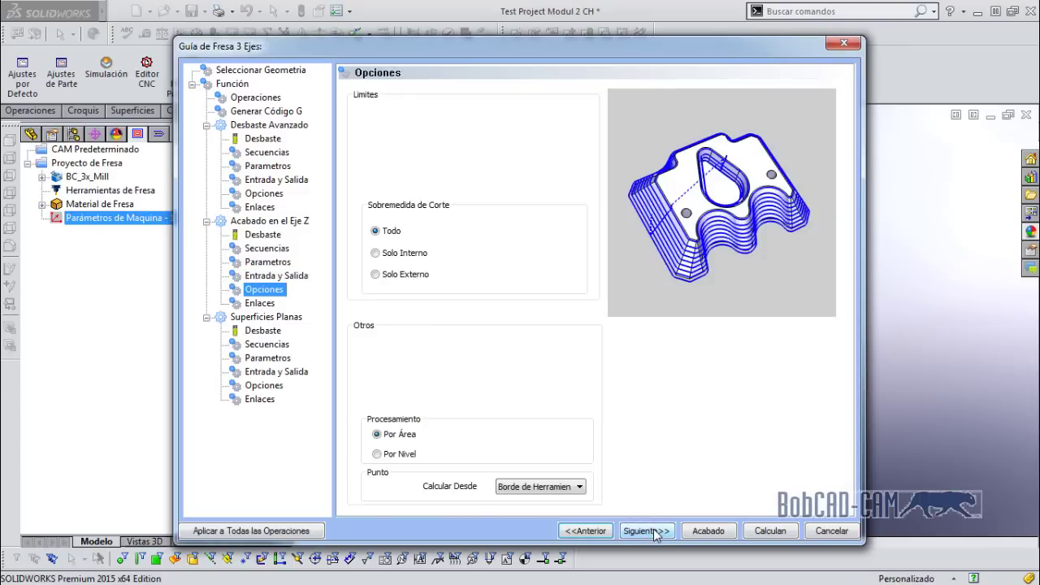
click(655, 532)
Give the Superficies Planas tool an 8 diameter and 0 corner radius
click(655, 532)
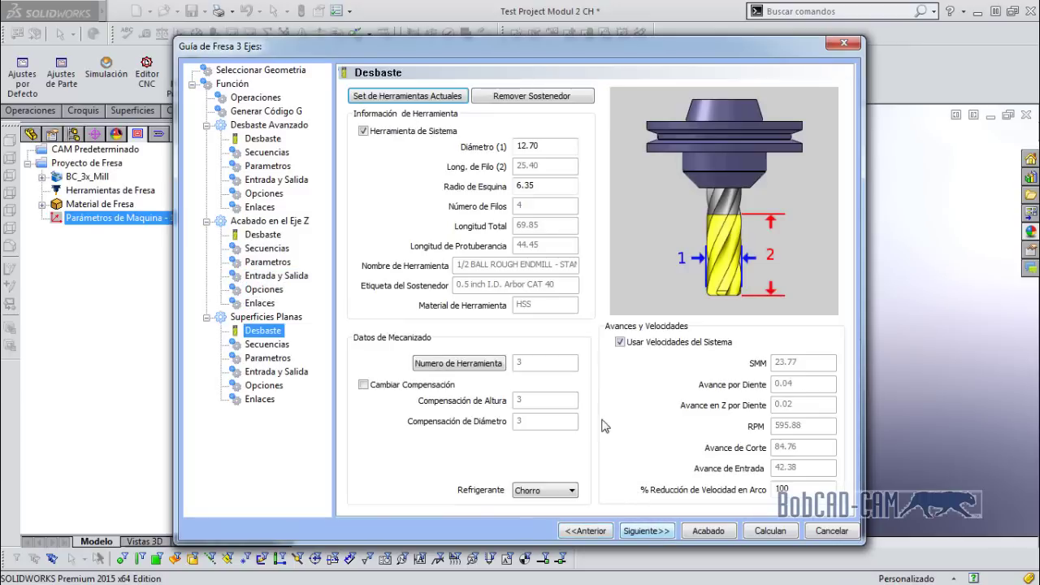
double_click(546, 147)
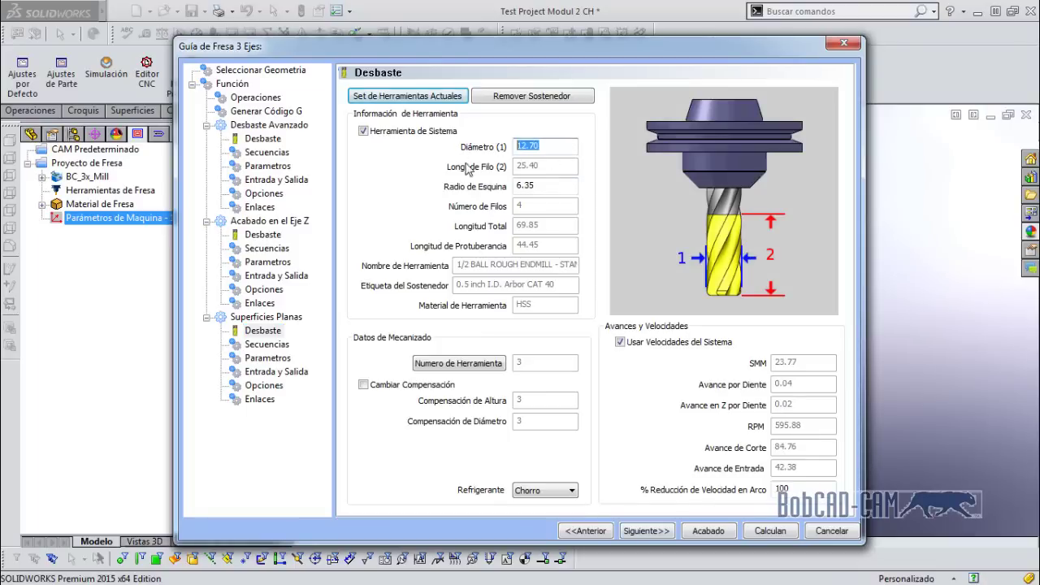
text(8)
double_click(561, 184)
text(0)
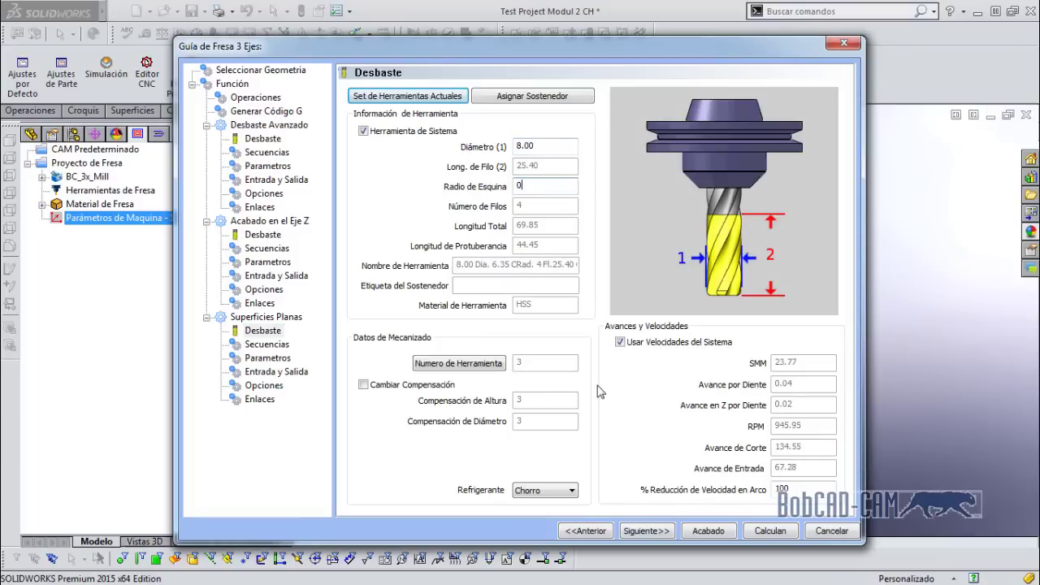
Use Zig Zag cutting with a 3.00 stepover and finish to compute all toolpaths
click(665, 532)
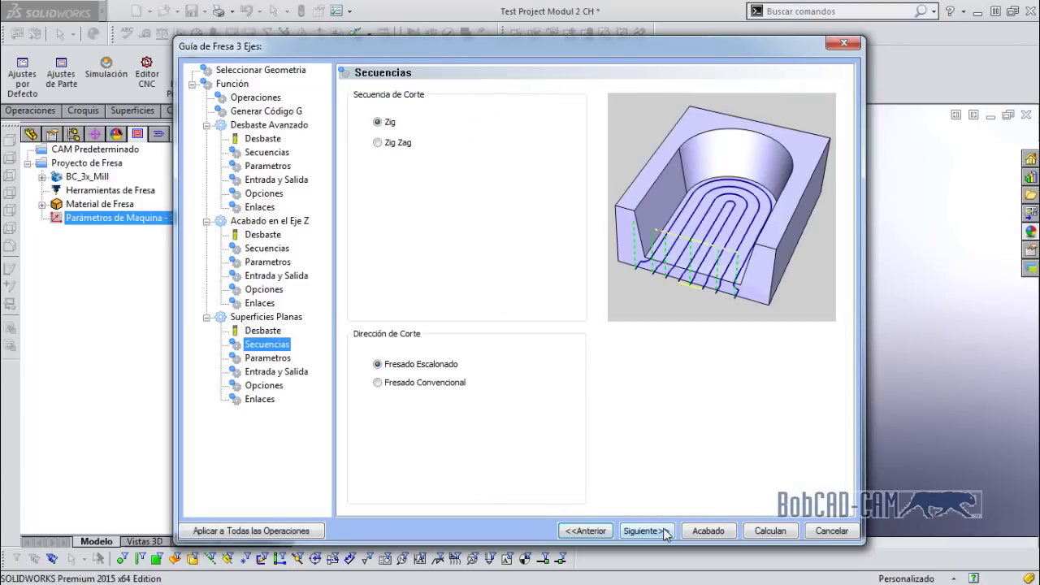
click(377, 142)
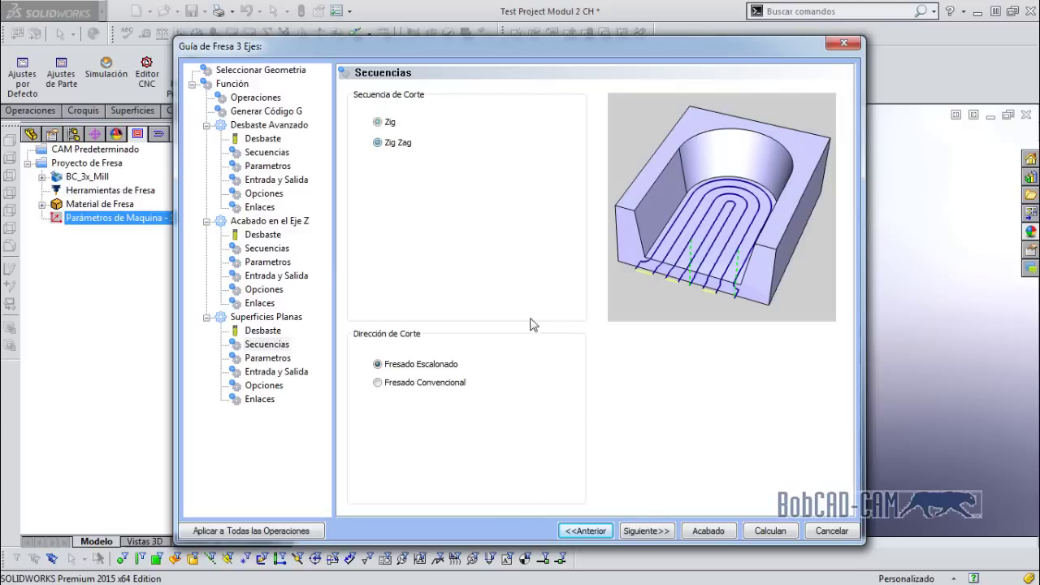
click(665, 532)
text(3)
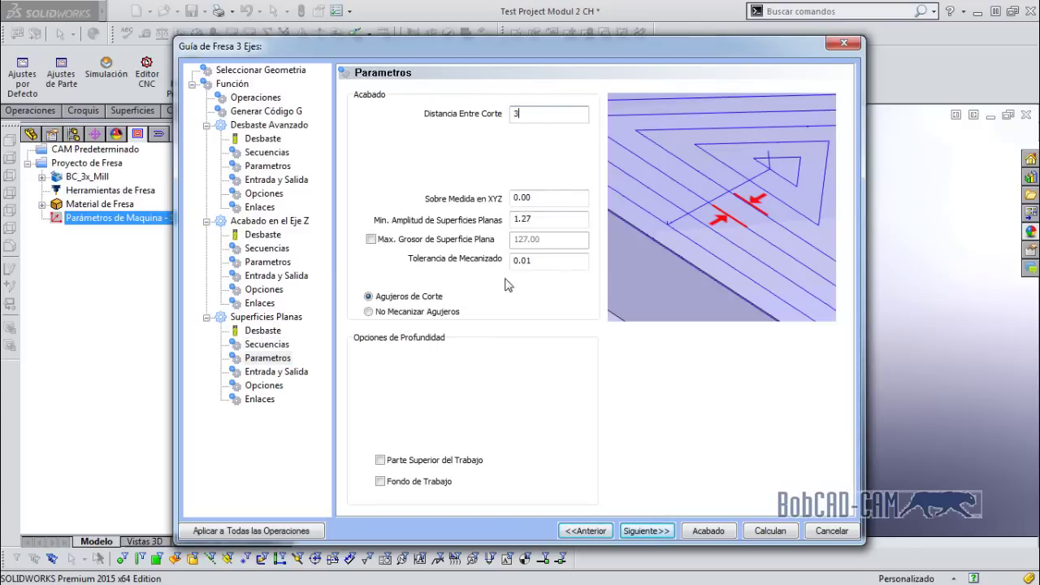
click(646, 531)
click(661, 535)
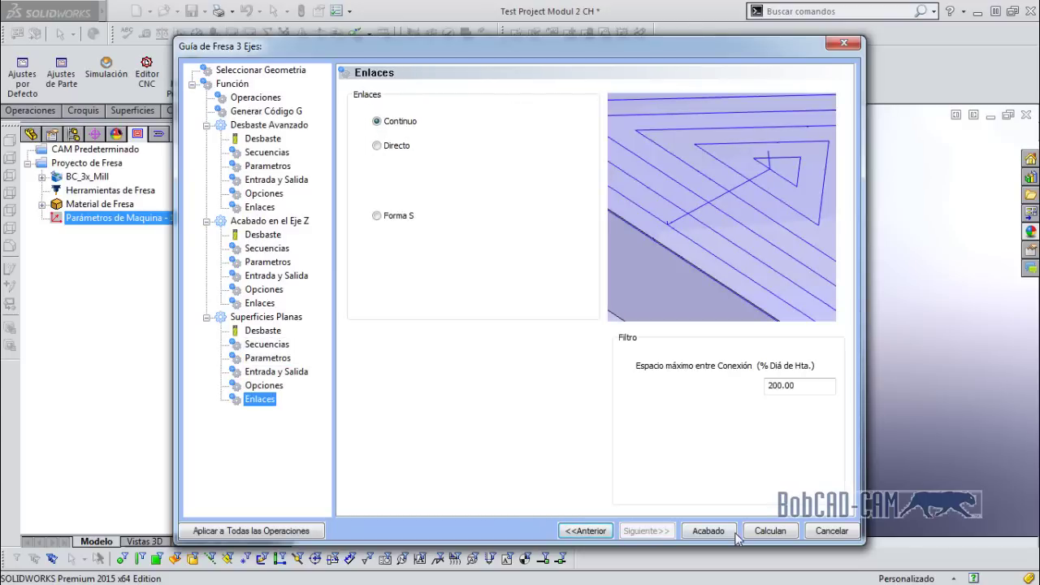
click(770, 532)
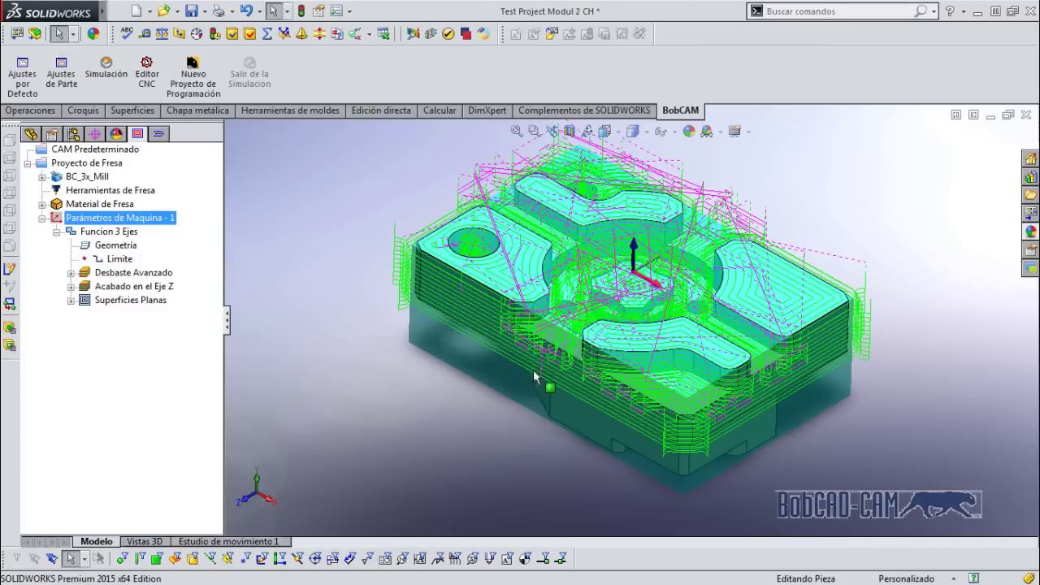
Orbit and zoom around the toolpaths and hole, fit the part, then show the FeatureManager tree
mouse_move(534, 375)
middle_down()
mouse_move(643, 147)
mouse_move(520, 325)
middle_up()
scroll(494, 349, up, 3)
scroll(632, 330, down, 6)
scroll(589, 282, down, 2)
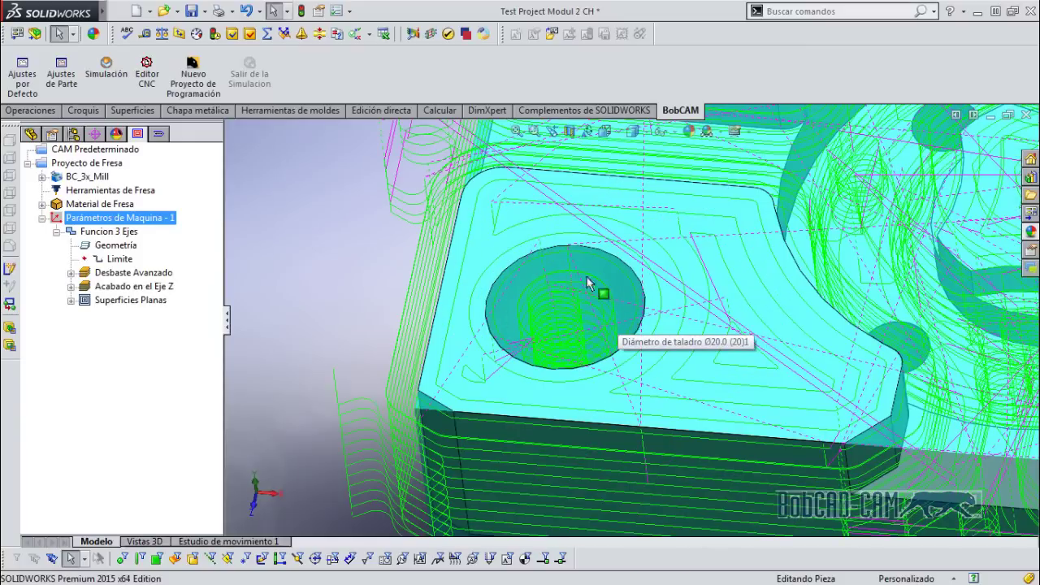
scroll(550, 315, up, 4)
key(f)
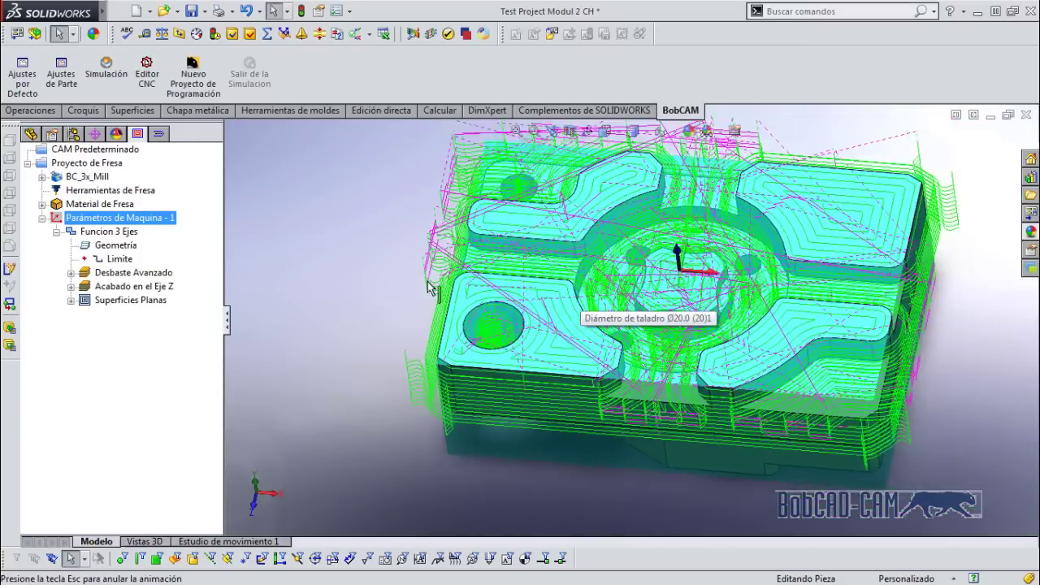
click(31, 133)
Suppress the Taladro roscado and both drilled hole features, accepting the geometry warning
click(156, 388)
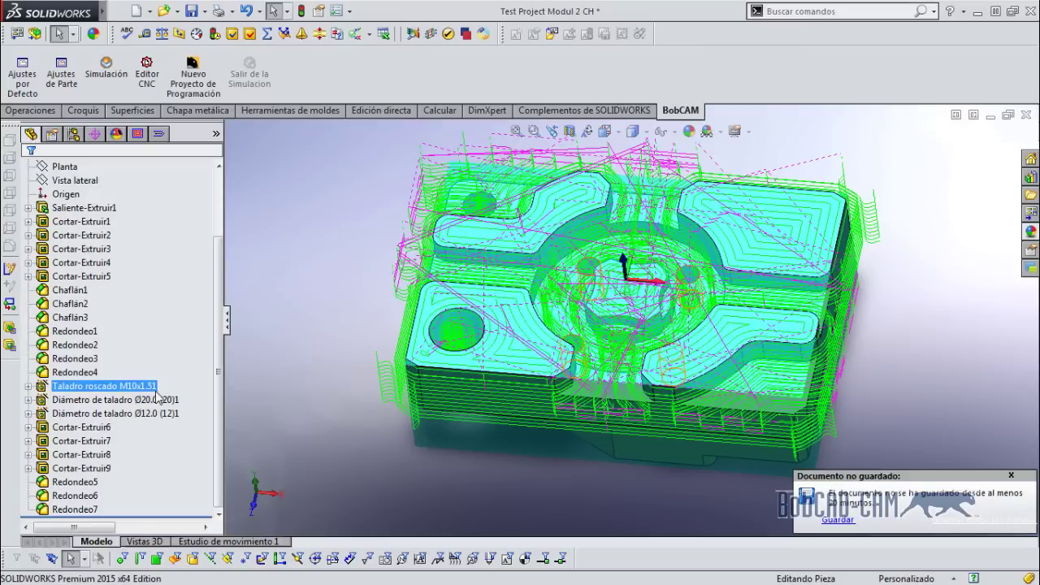
shift+click(160, 414)
click(168, 367)
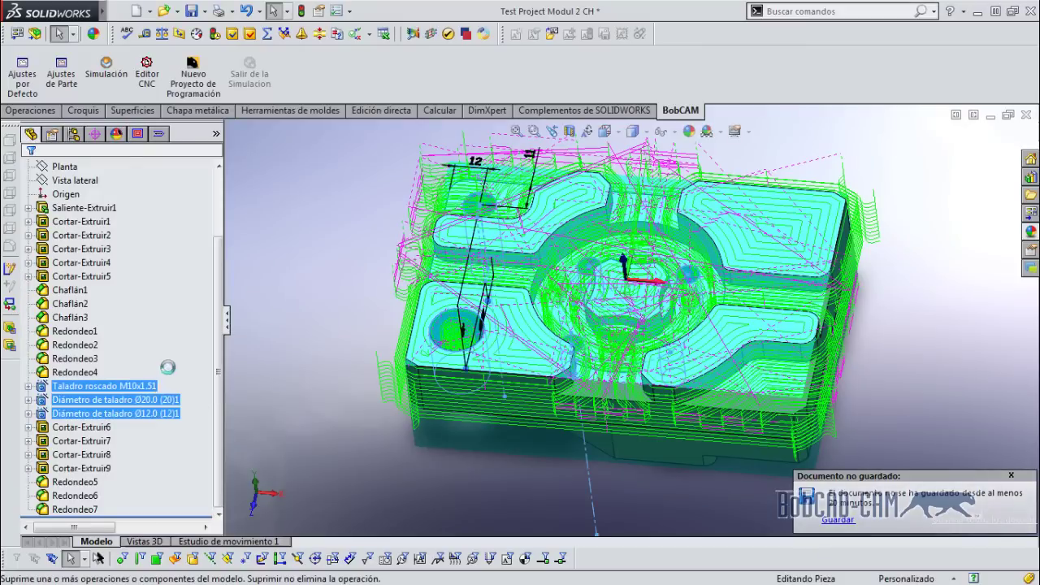
click(138, 135)
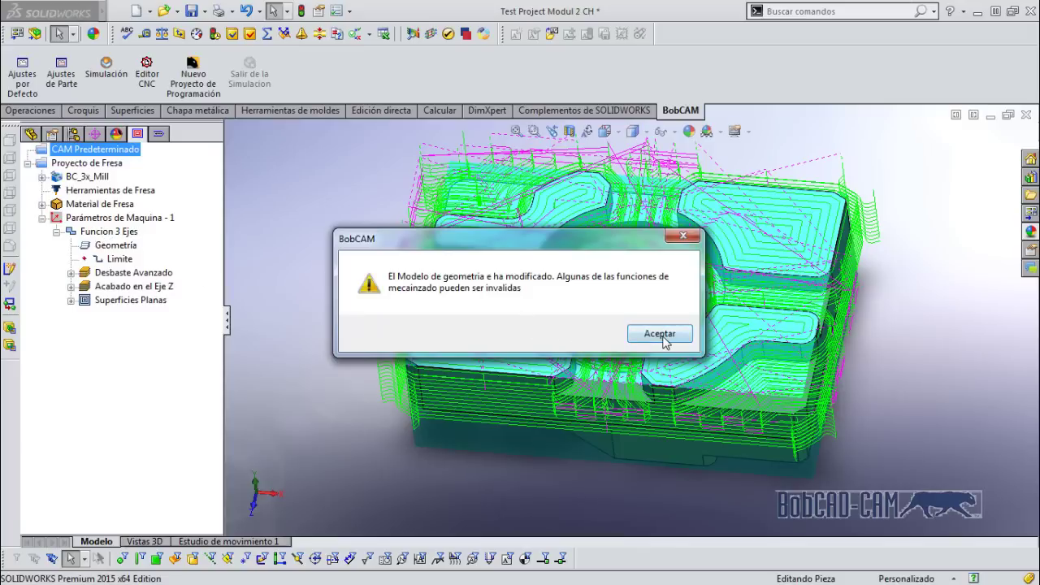
click(660, 334)
Recalculate all toolpaths of the 3-axis function and review the result
click(107, 231)
right_click(107, 232)
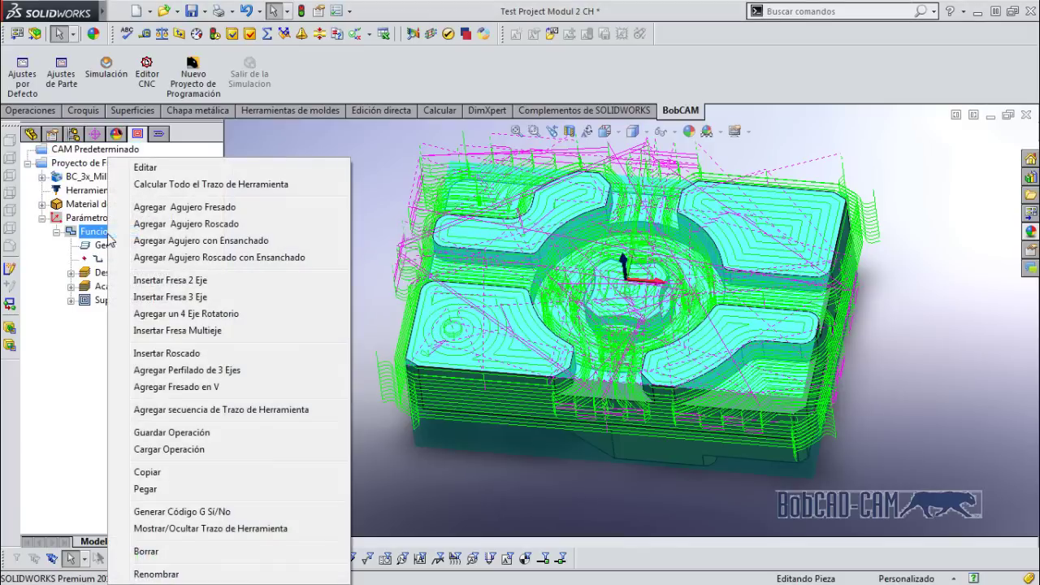
click(213, 184)
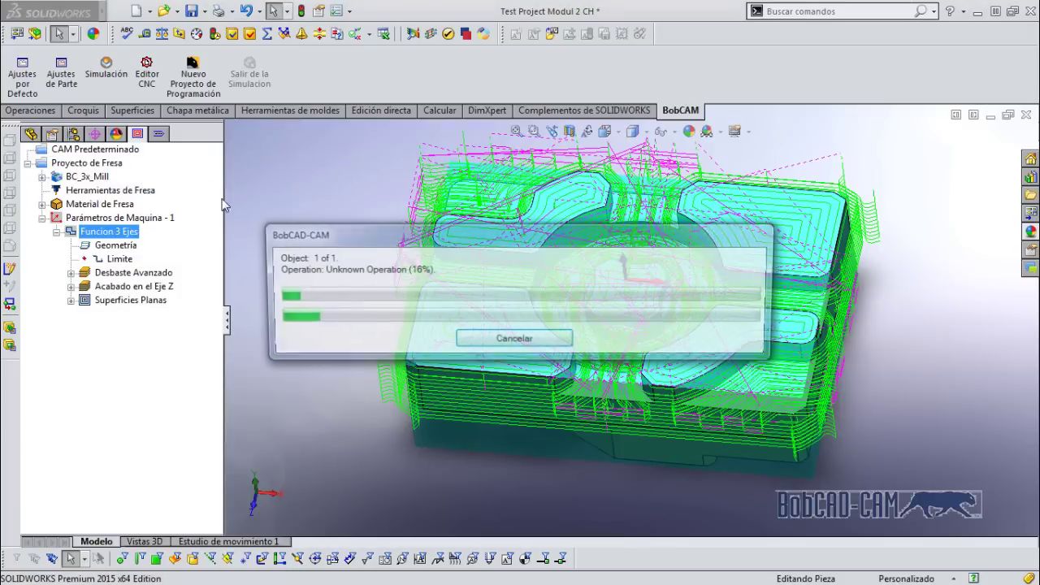
mouse_move(533, 478)
middle_down()
mouse_move(584, 318)
mouse_move(544, 323)
middle_up()
scroll(584, 319, down, 3)
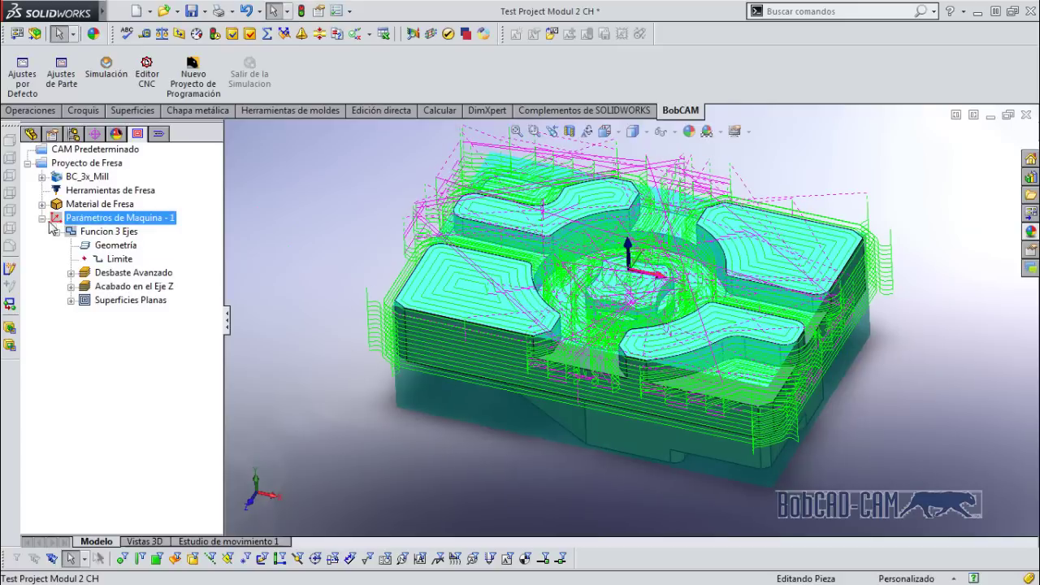
Add a second machine setup using Agregar Parametros on the setup menu
click(43, 217)
right_click(85, 229)
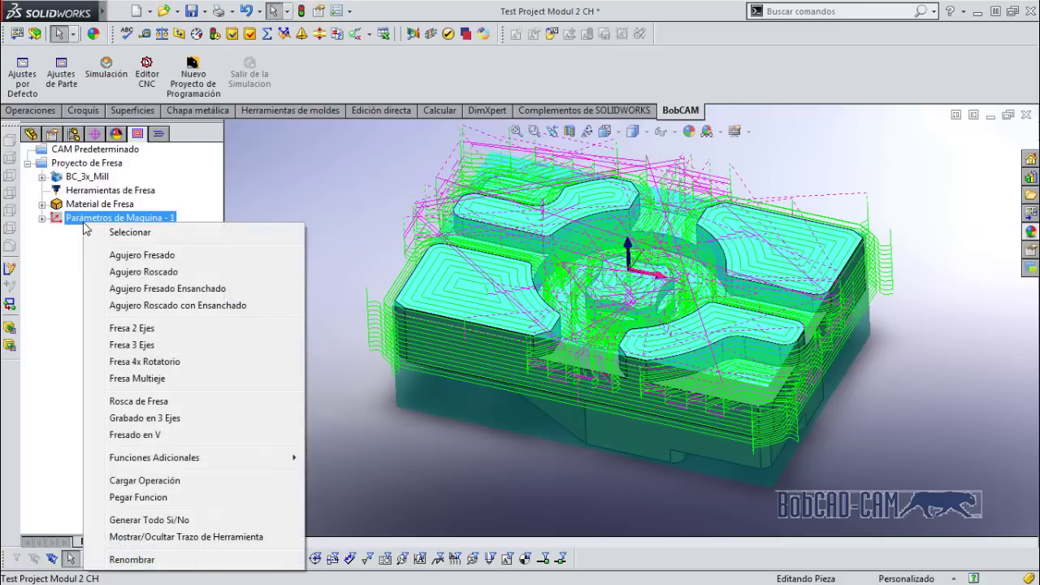
click(107, 167)
right_click(106, 168)
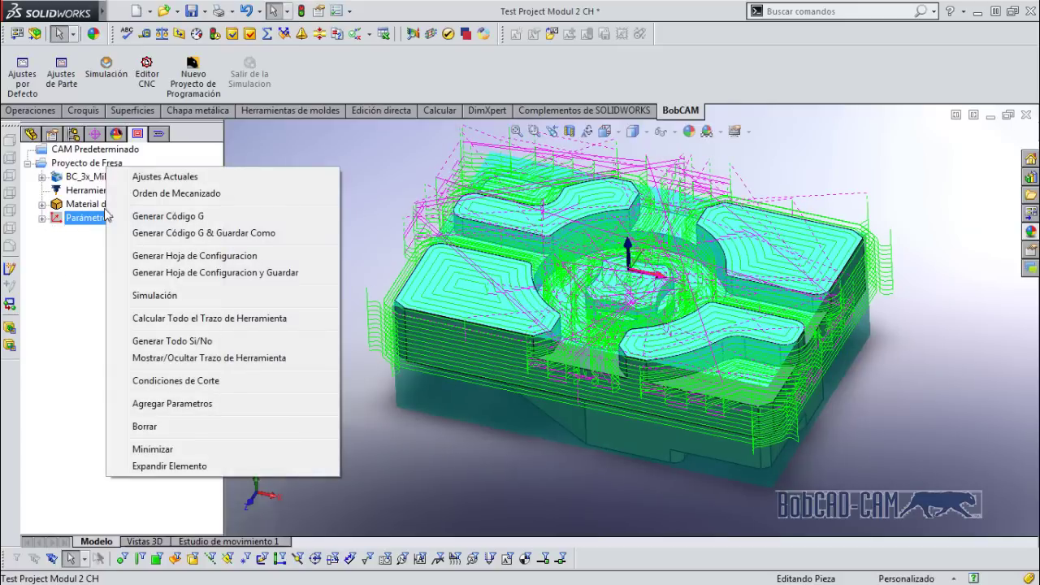
click(172, 403)
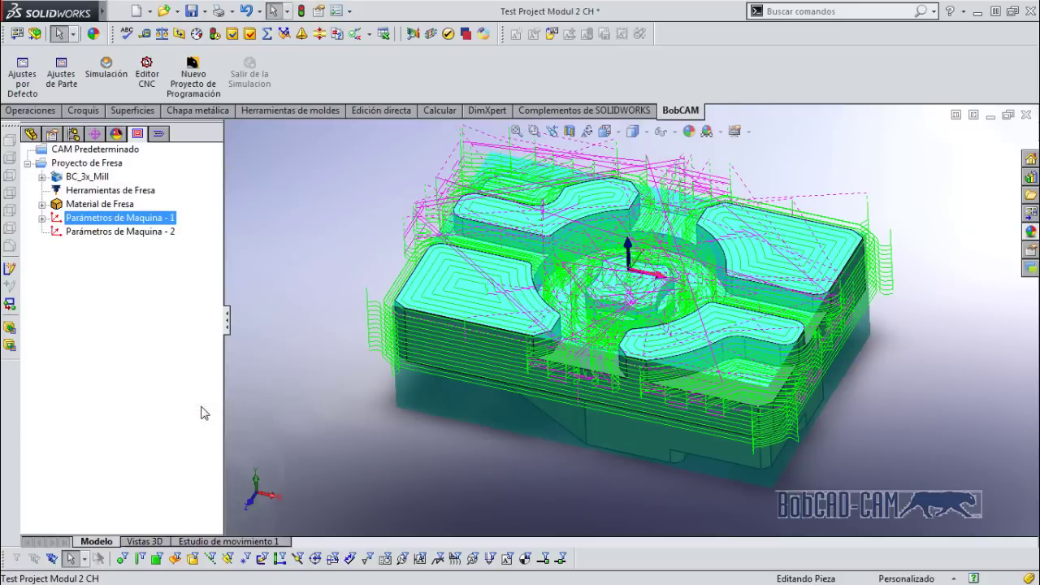
Open the machine parameters of Parámetros de Maquina - 2
click(141, 236)
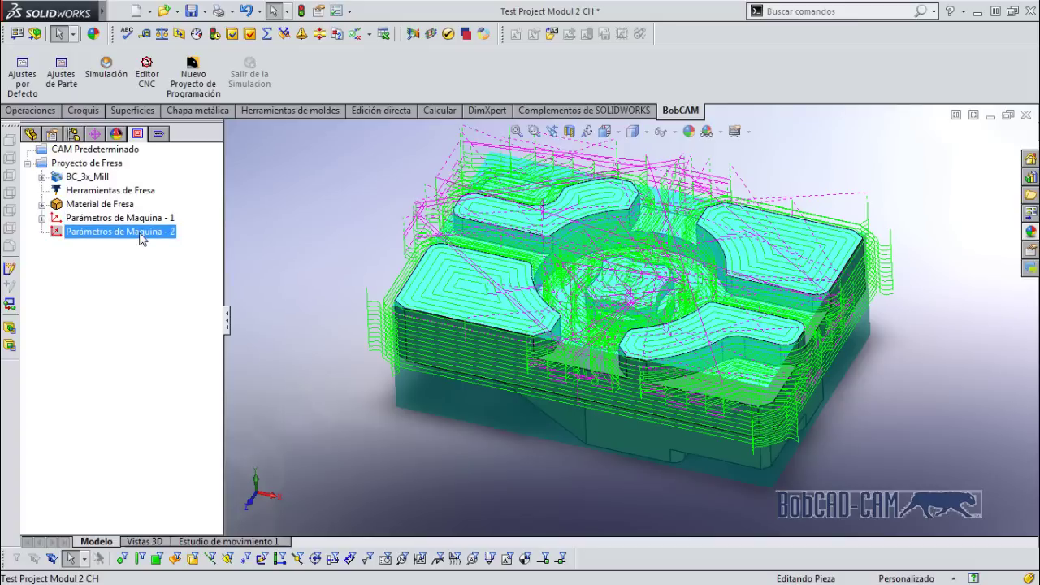
right_click(142, 238)
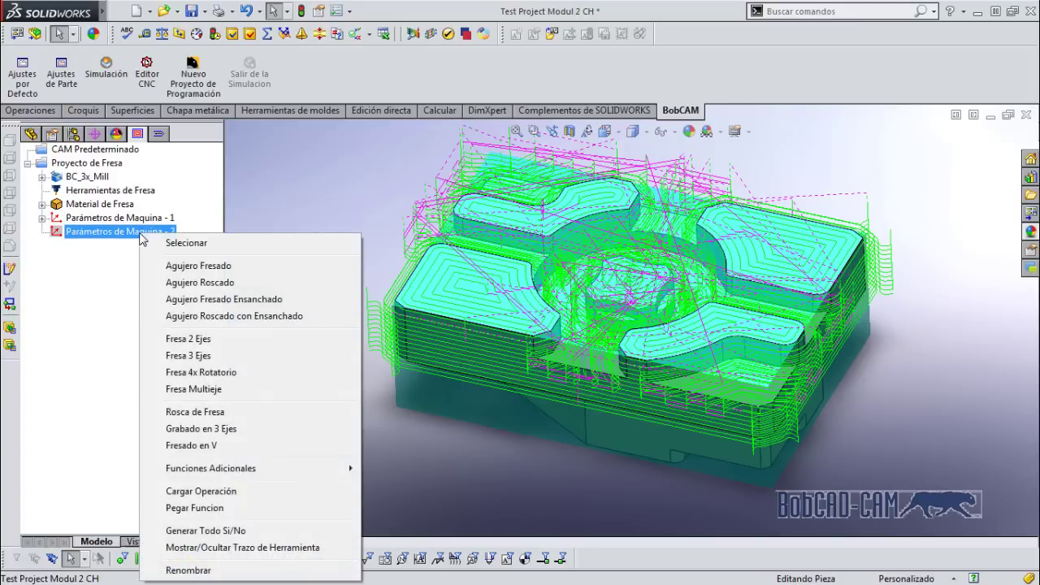
click(221, 254)
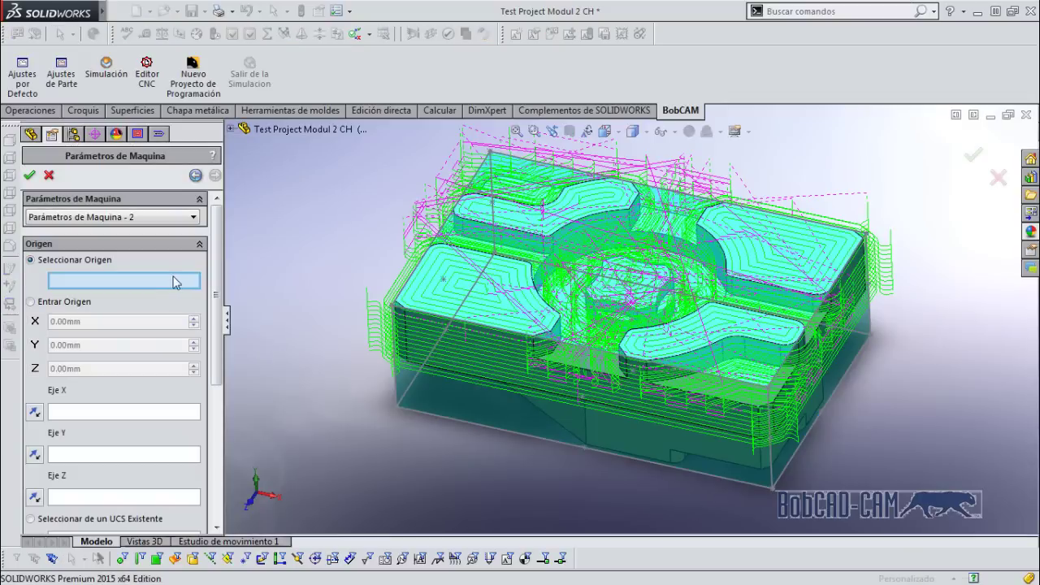
Set origin Punto24 and Z axis Línea4 on the flipped part, then accept the warning
mouse_move(565, 466)
middle_down()
mouse_move(488, 160)
mouse_move(553, 323)
middle_up()
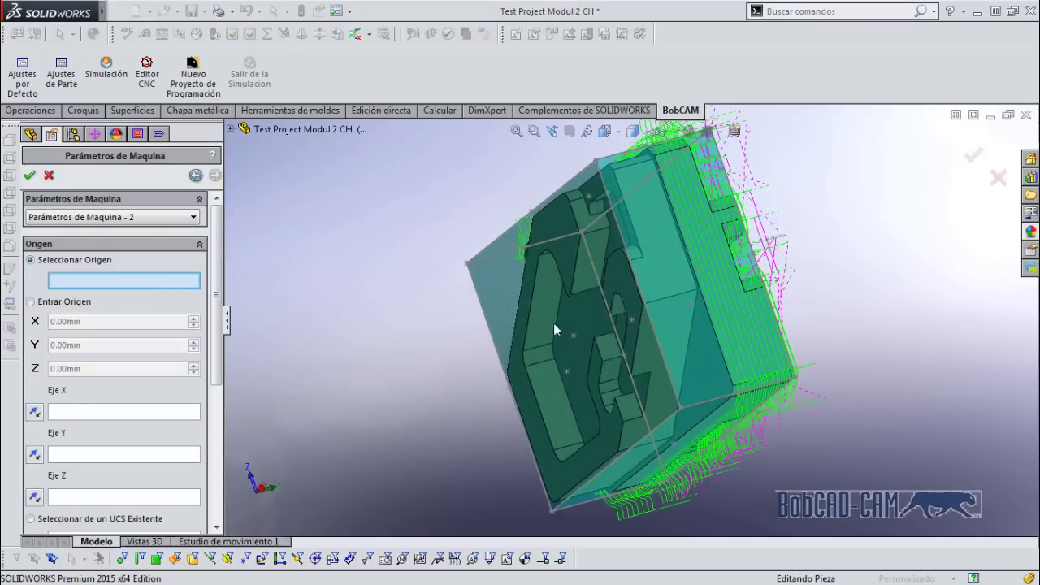
click(554, 323)
middle_drag(399, 359, 591, 338)
click(421, 351)
key(Return)
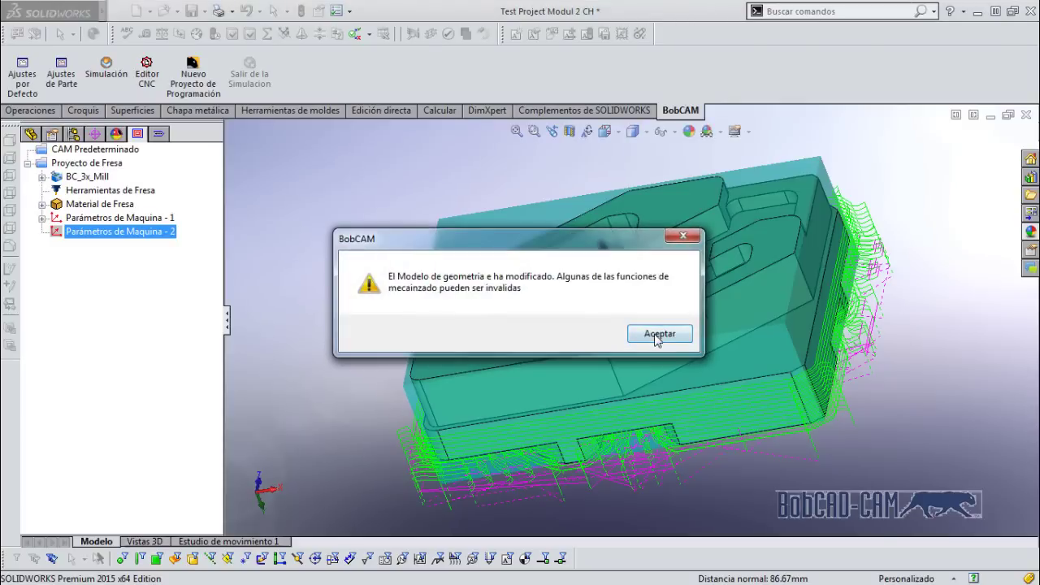
click(658, 335)
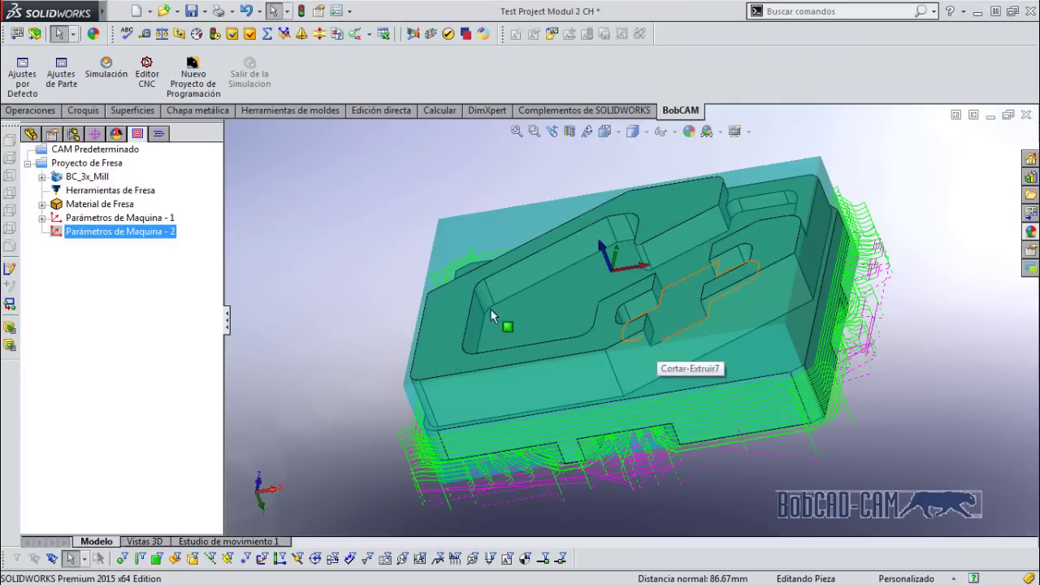
click(41, 218)
Copy Funcion 3 Ejes from the first setup and paste it into Parámetros de Maquina - 2
click(111, 234)
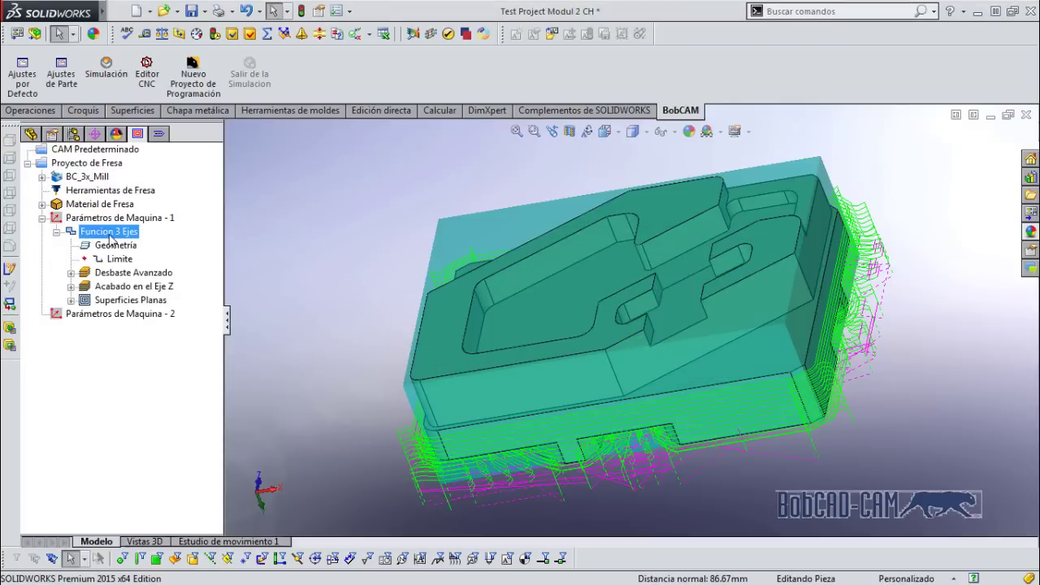
right_click(112, 235)
click(178, 490)
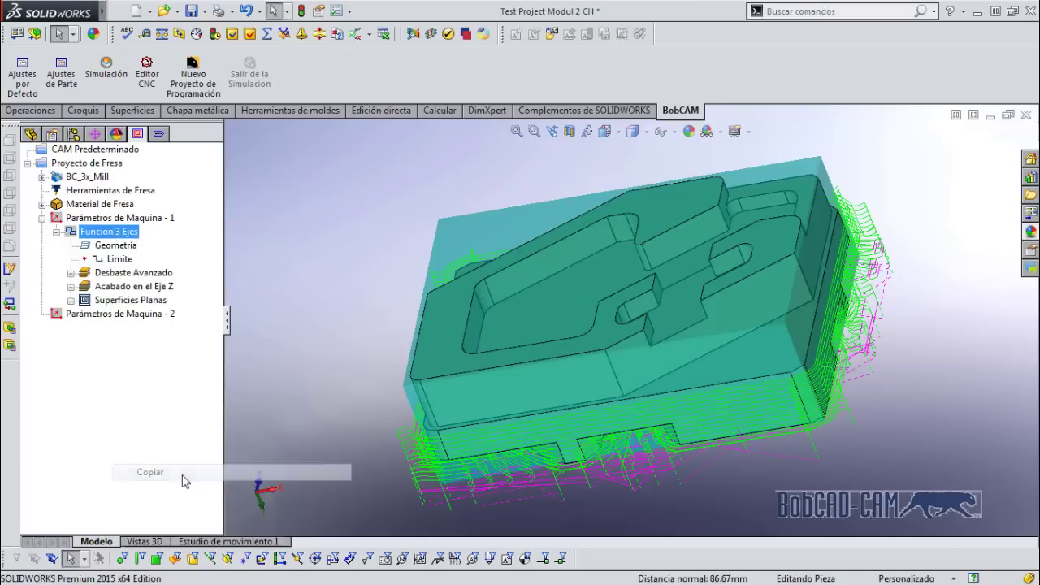
click(130, 315)
right_click(131, 314)
click(204, 512)
Set the copied function's Geometría to the part body and confirm it
click(128, 342)
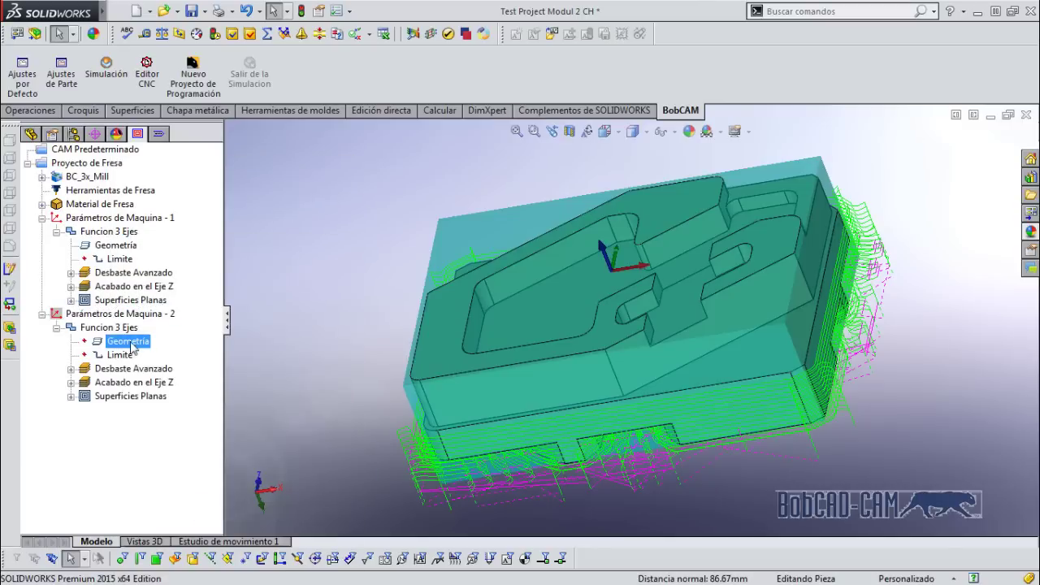
click(174, 353)
click(450, 346)
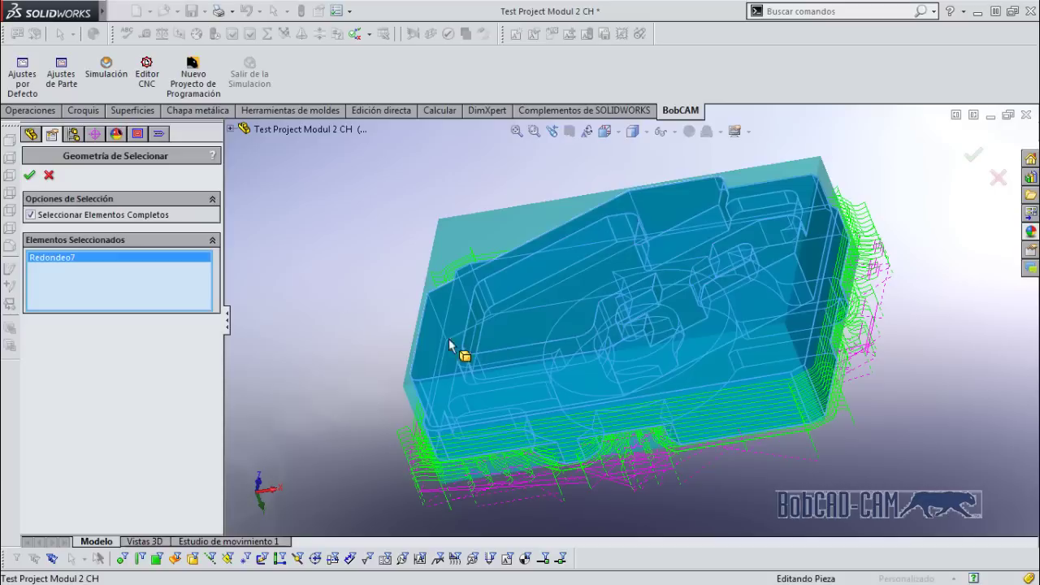
click(30, 176)
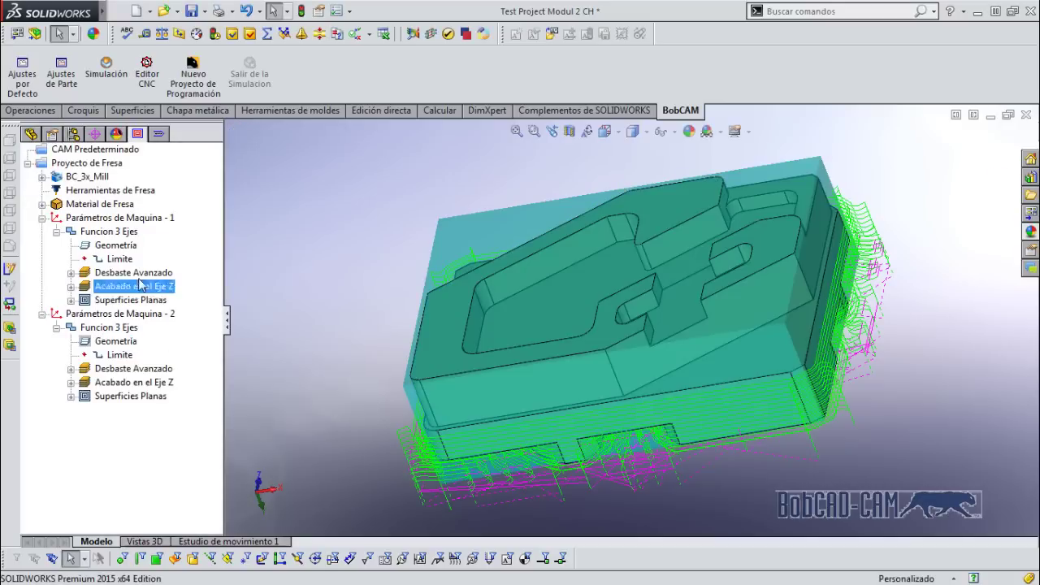
right_click(128, 328)
Calculate all toolpaths for the second setup's Funcion 3 Ejes and orbit to inspect them around the part
click(196, 185)
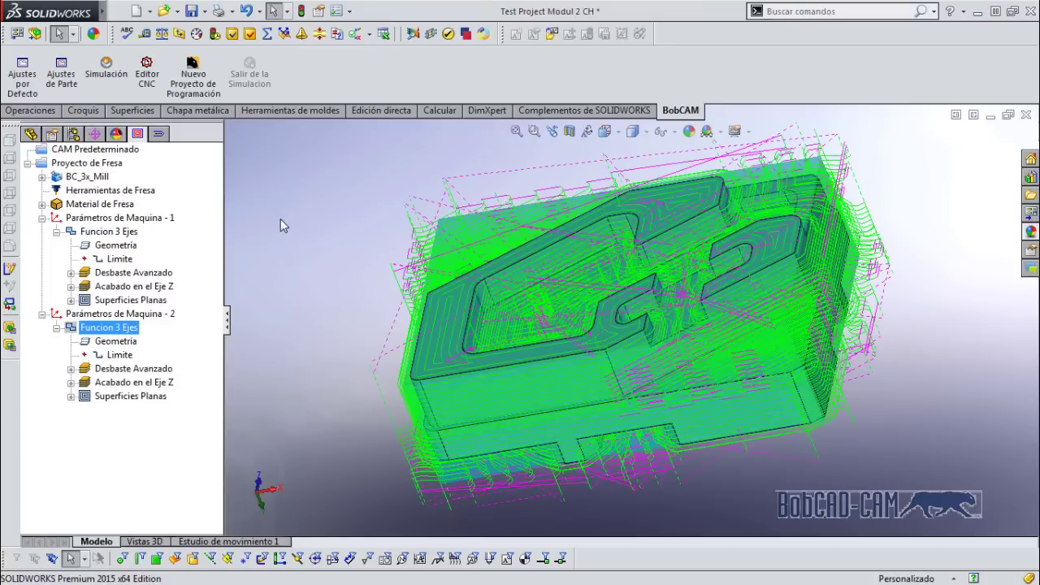
mouse_move(548, 422)
middle_down()
mouse_move(464, 259)
mouse_move(484, 277)
middle_up()
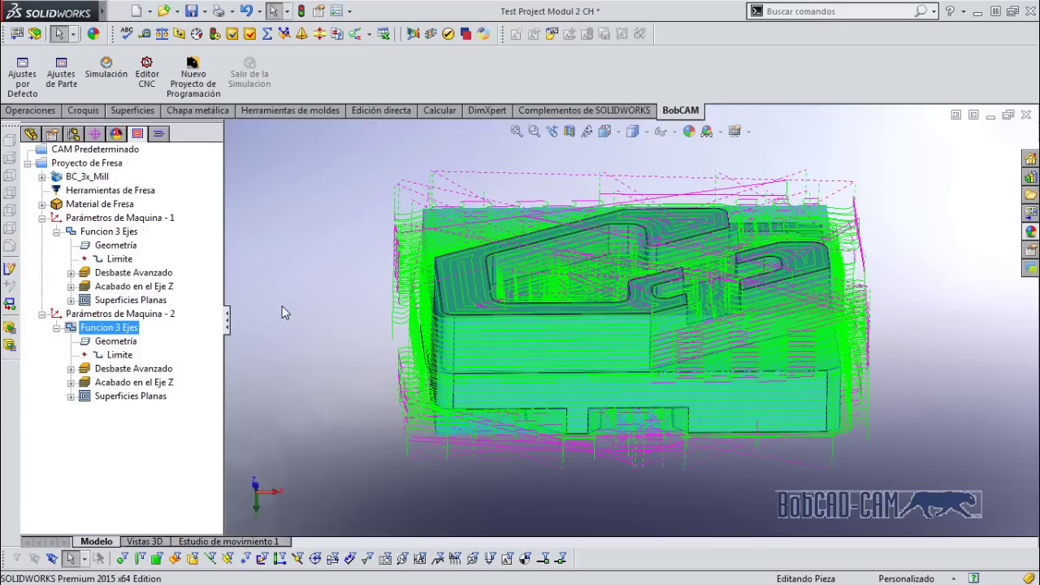
right_click(120, 313)
Apply setup 2's machine parameters with origin Y -23.00mm and work offset Z 46.00mm, then launch the machine simulation
click(210, 253)
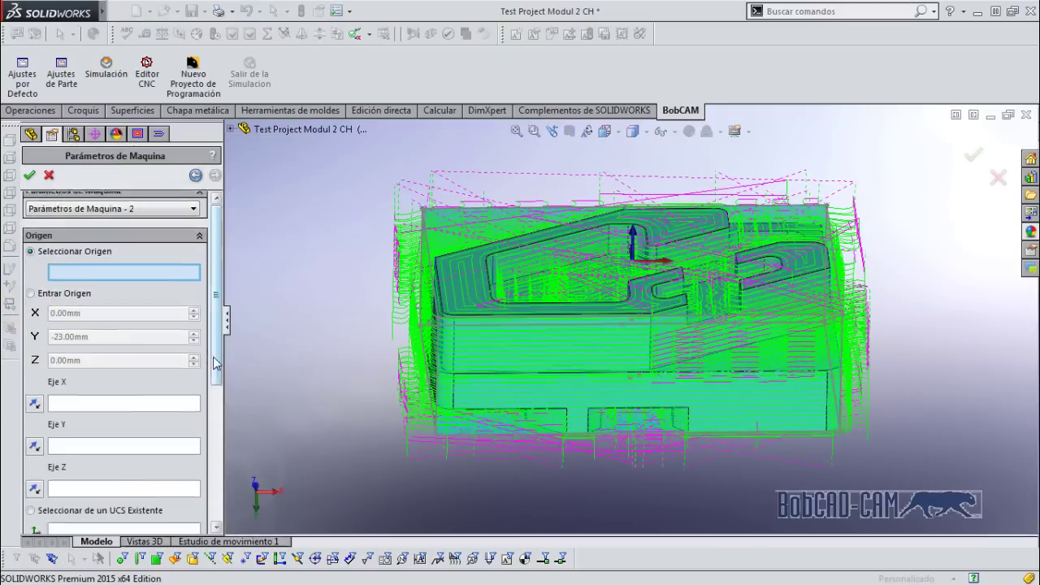
drag(215, 261, 231, 525)
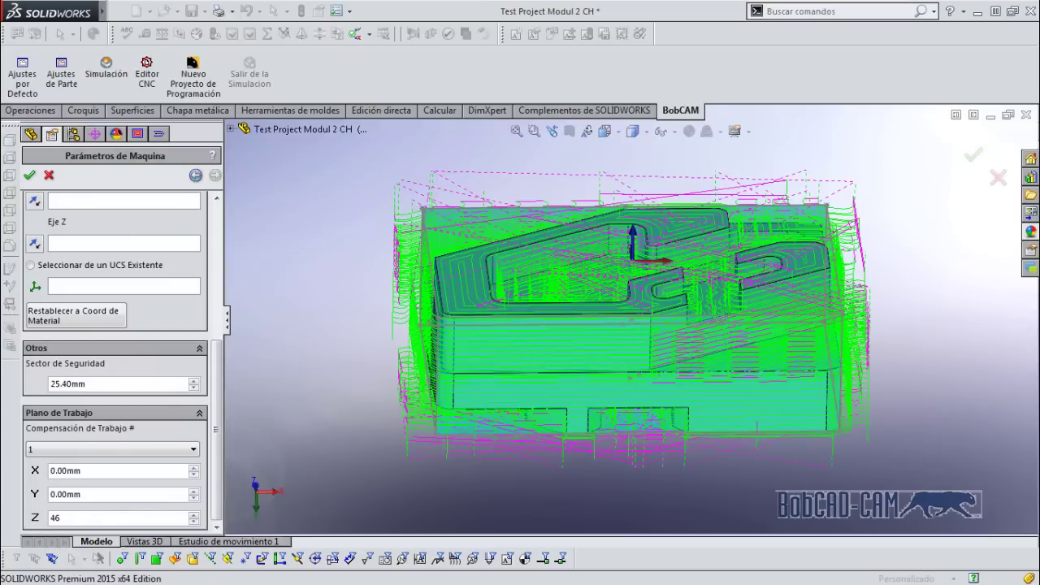
click(29, 175)
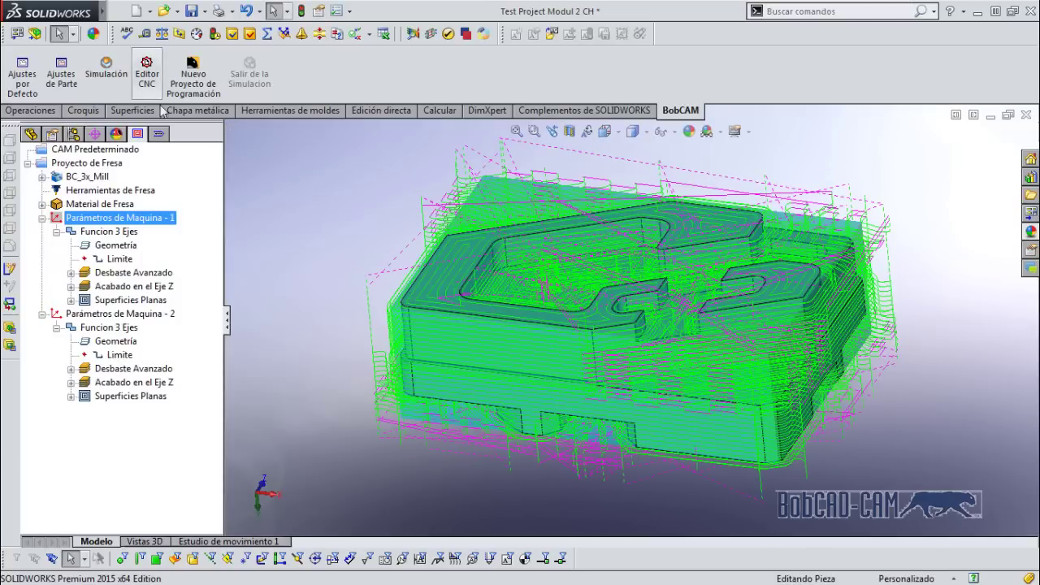
click(107, 69)
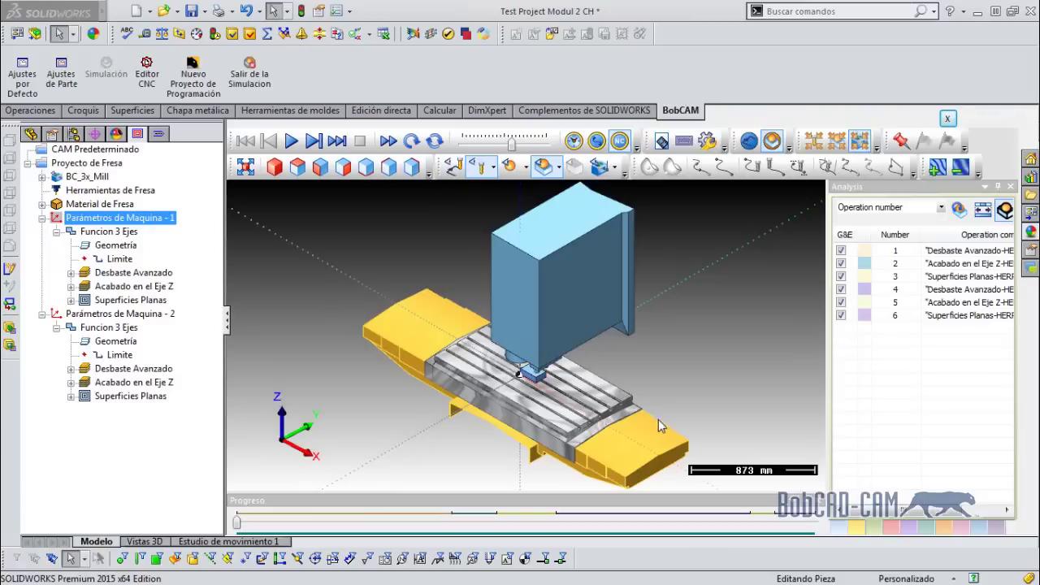
middle_drag(693, 366, 738, 384)
scroll(617, 386, up, 3)
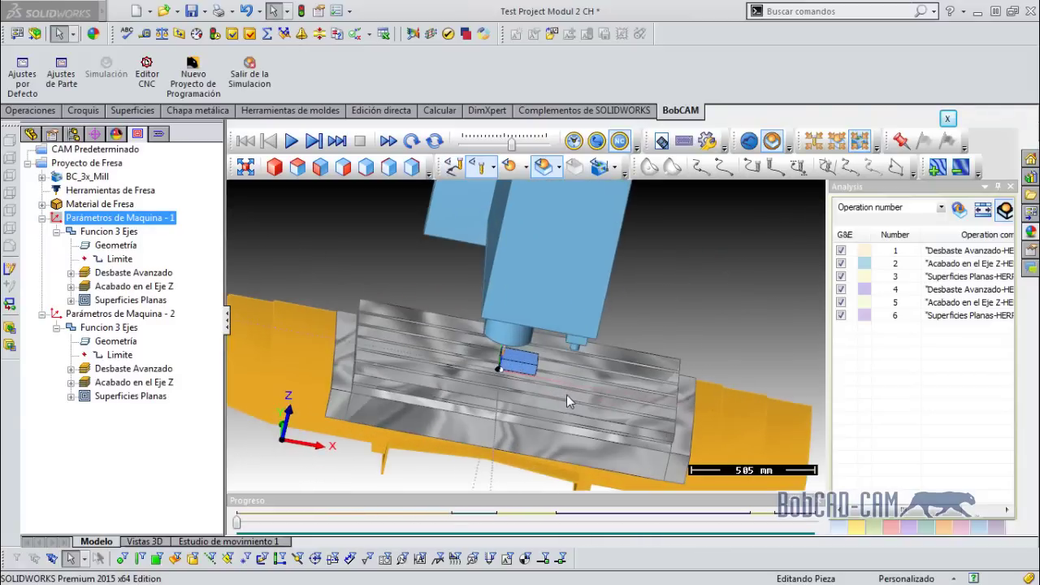
click(297, 141)
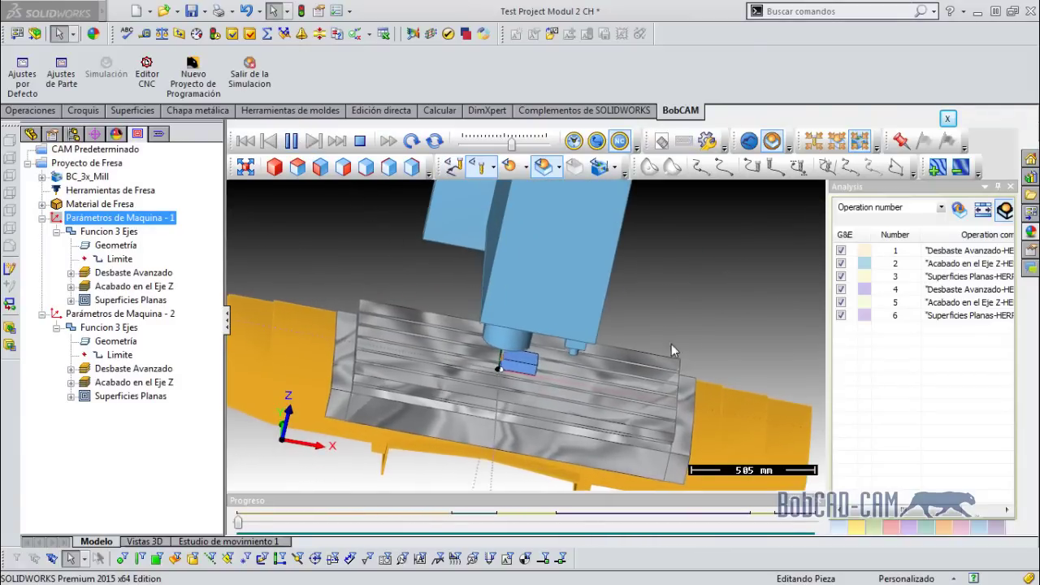
drag(512, 143, 530, 143)
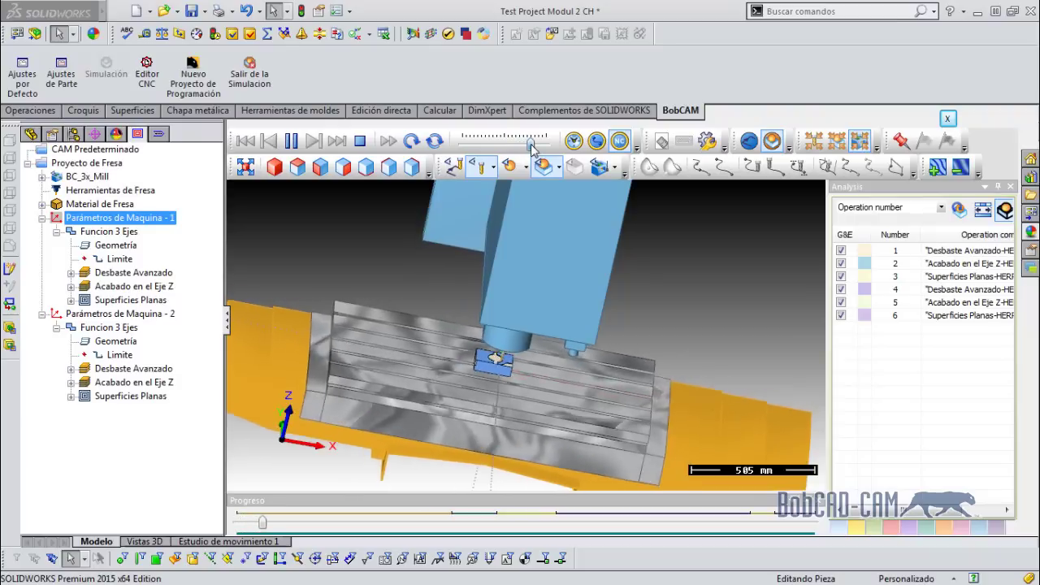
middle_drag(674, 330, 528, 386)
scroll(528, 386, up, 2)
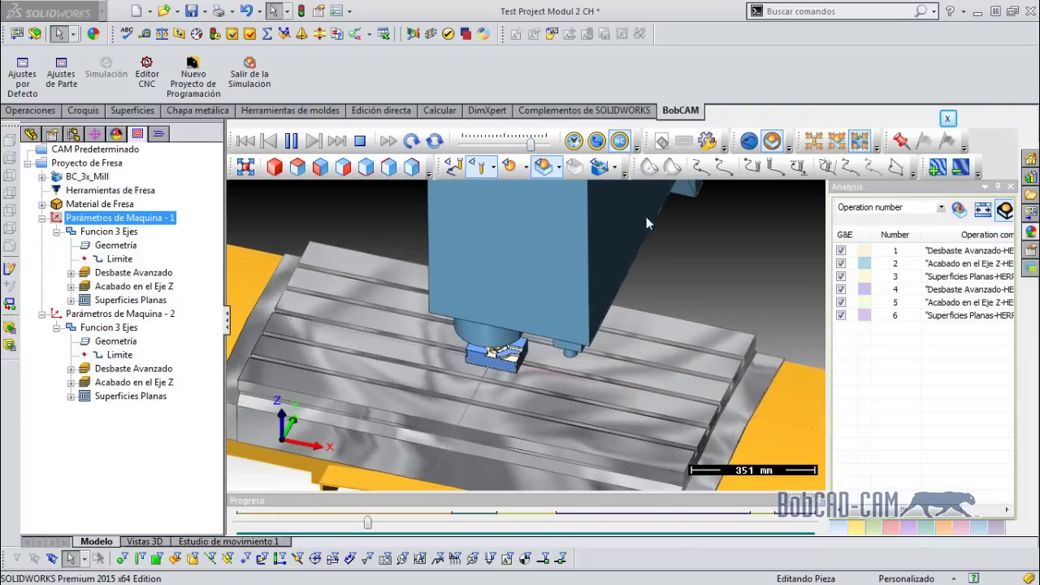
mouse_move(720, 283)
middle_down()
mouse_move(726, 277)
mouse_move(697, 306)
mouse_move(718, 297)
mouse_move(723, 277)
mouse_move(725, 301)
middle_up()
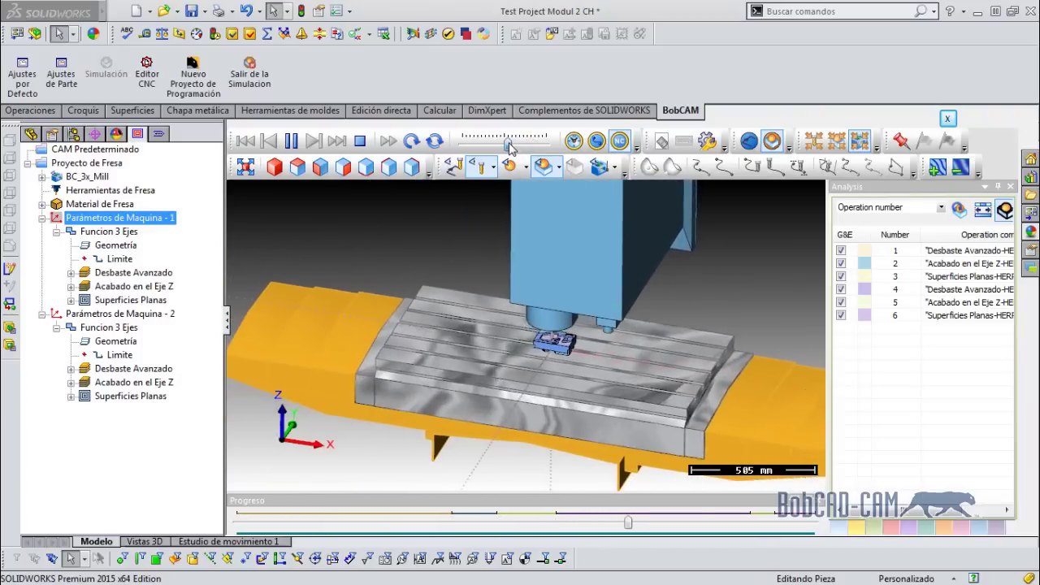
scroll(567, 360, up, 2)
scroll(566, 360, up, 3)
scroll(566, 360, up, 2)
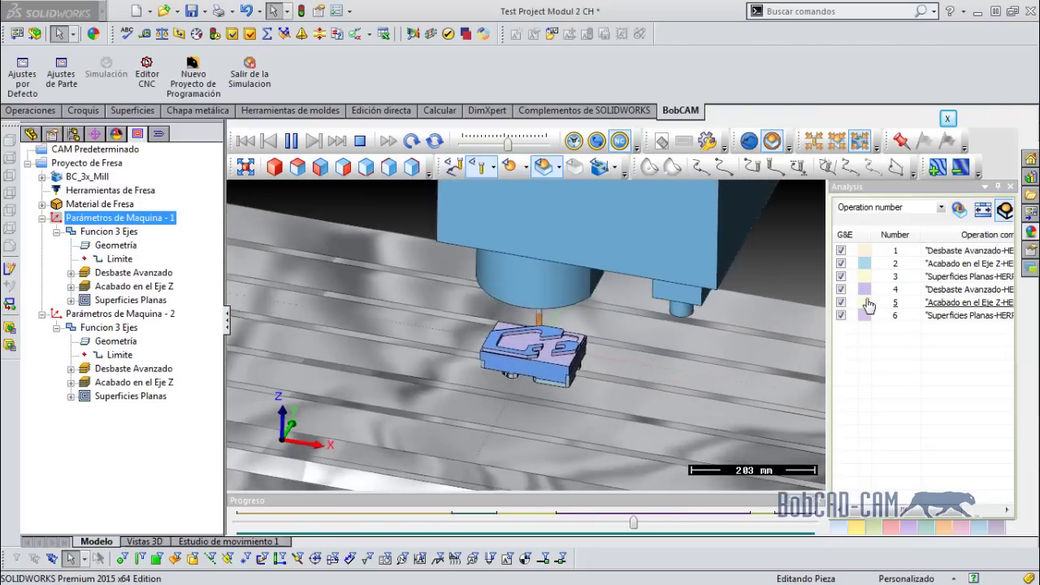
scroll(566, 360, up, 2)
click(620, 140)
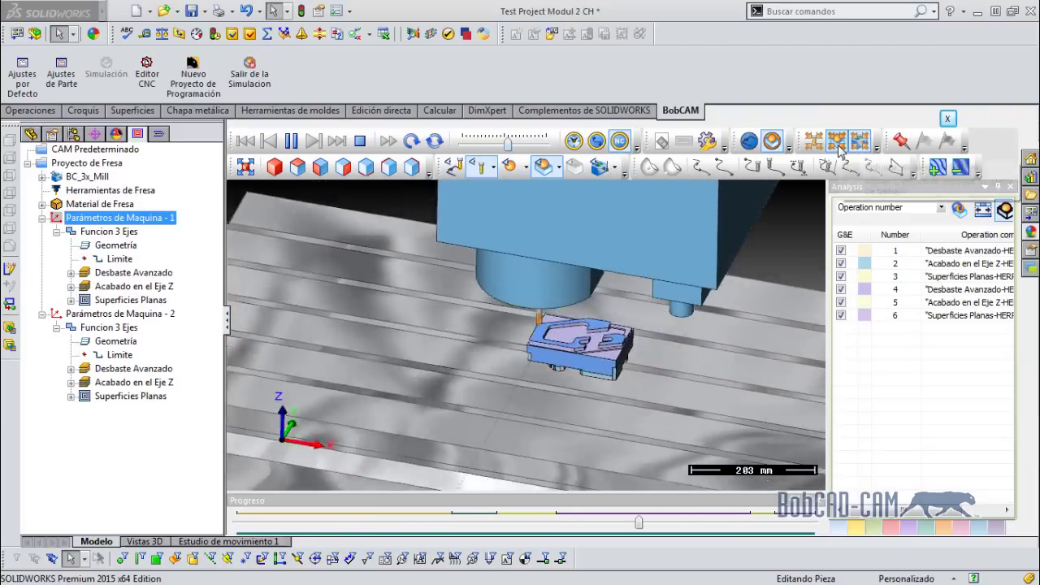
drag(508, 143, 536, 144)
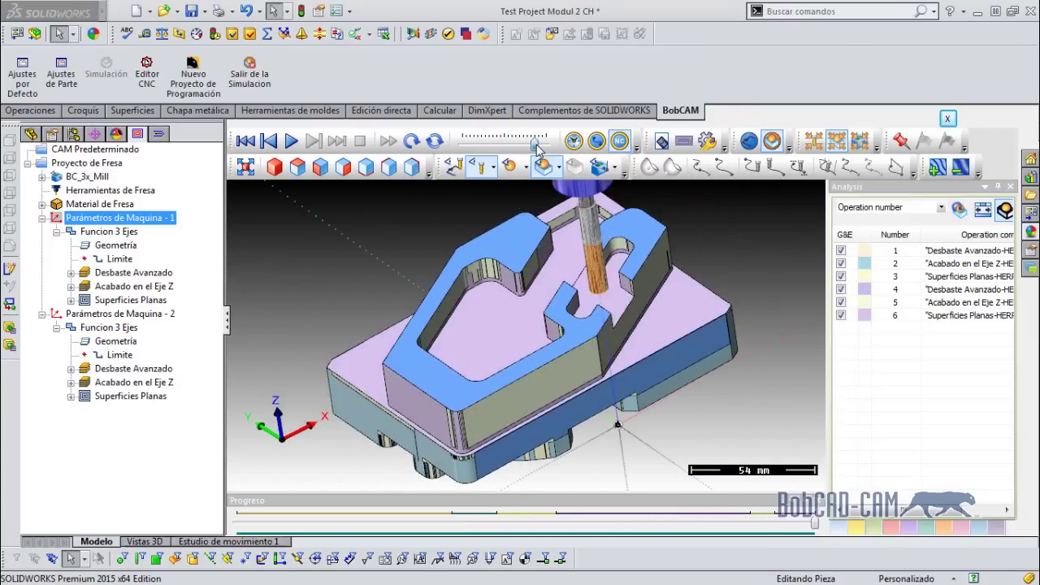
click(948, 118)
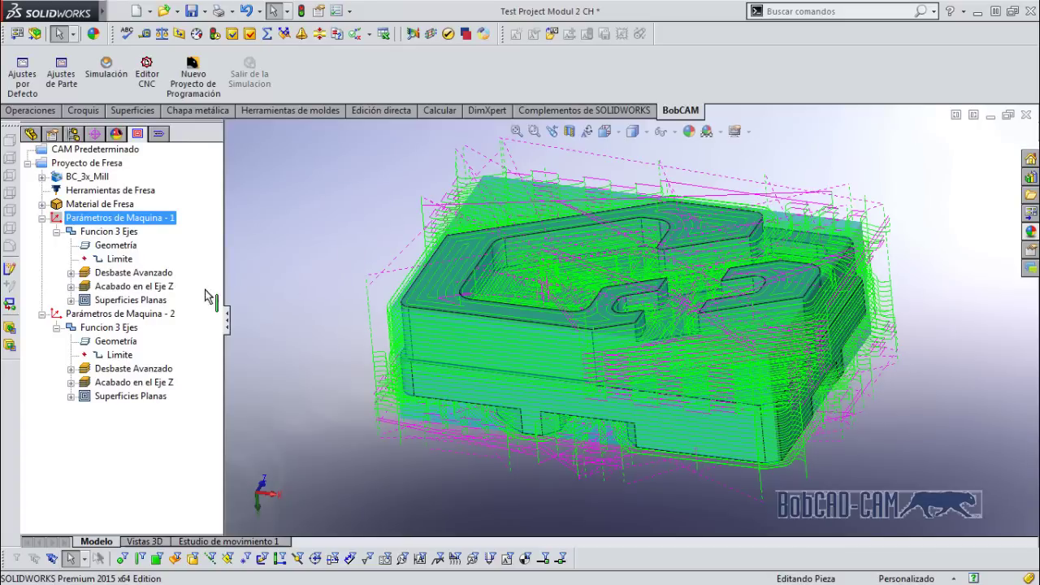
click(109, 328)
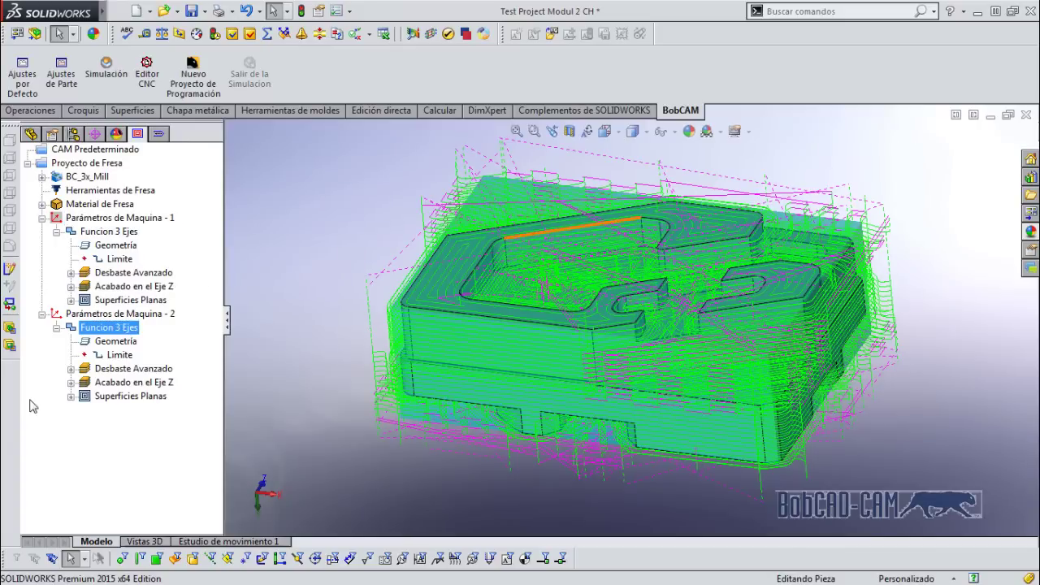